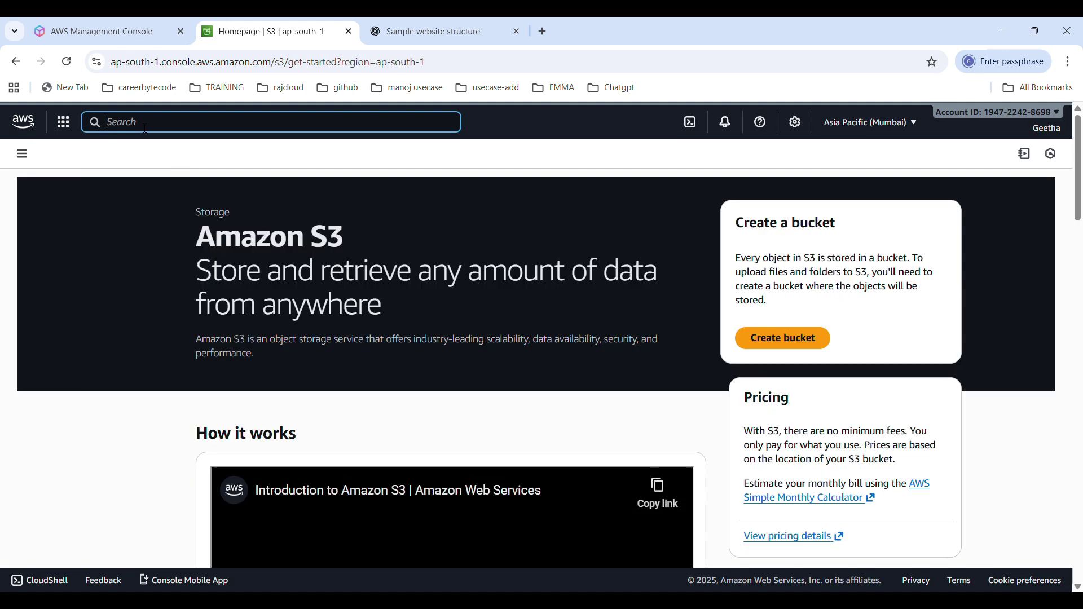
left_click(144, 124)
type("s")
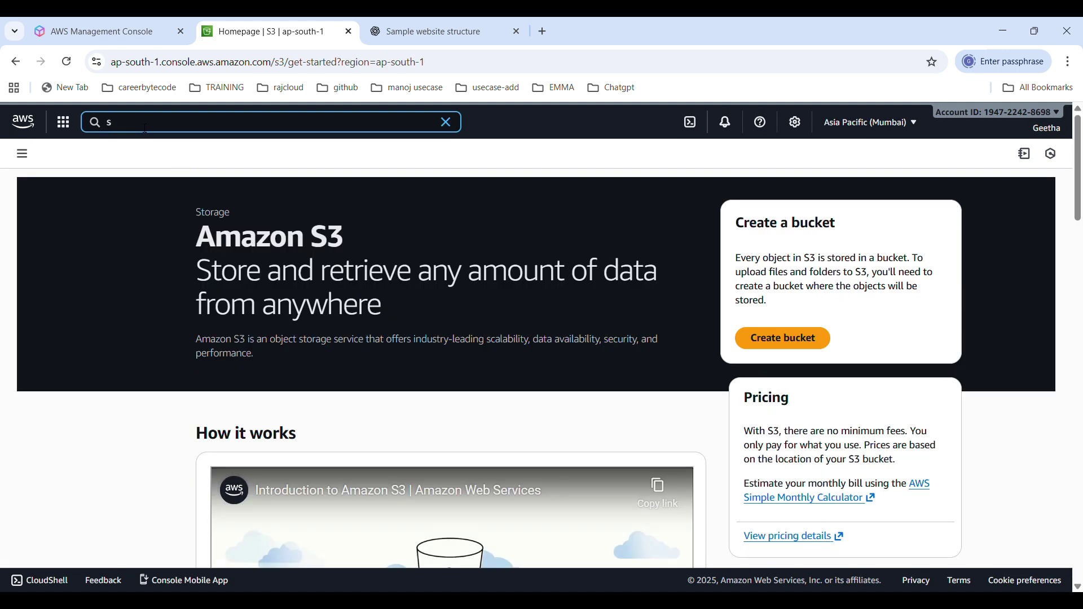
type("3")
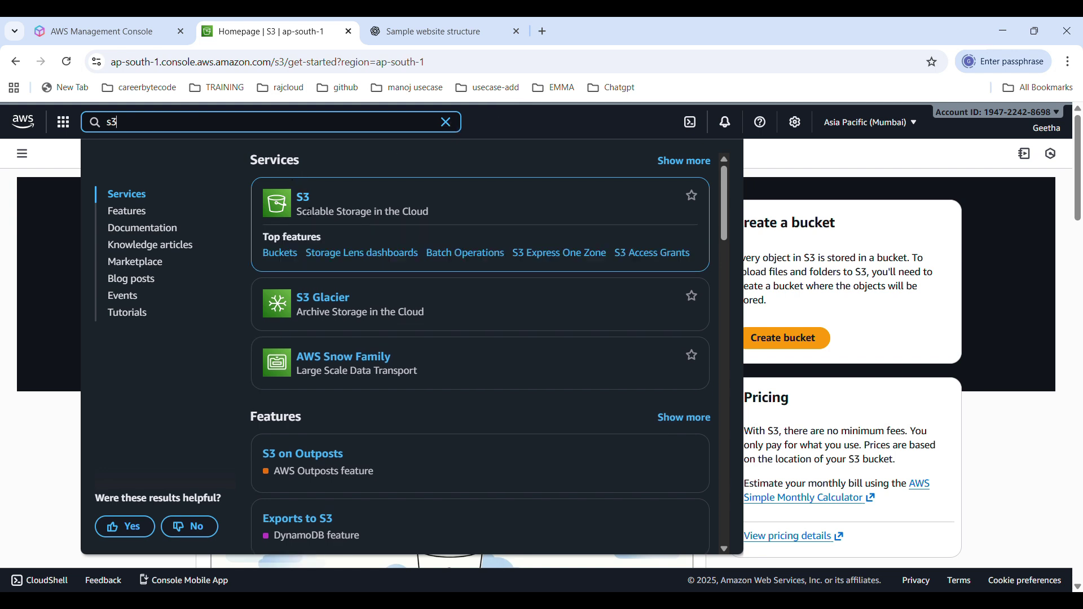
left_click(446, 122)
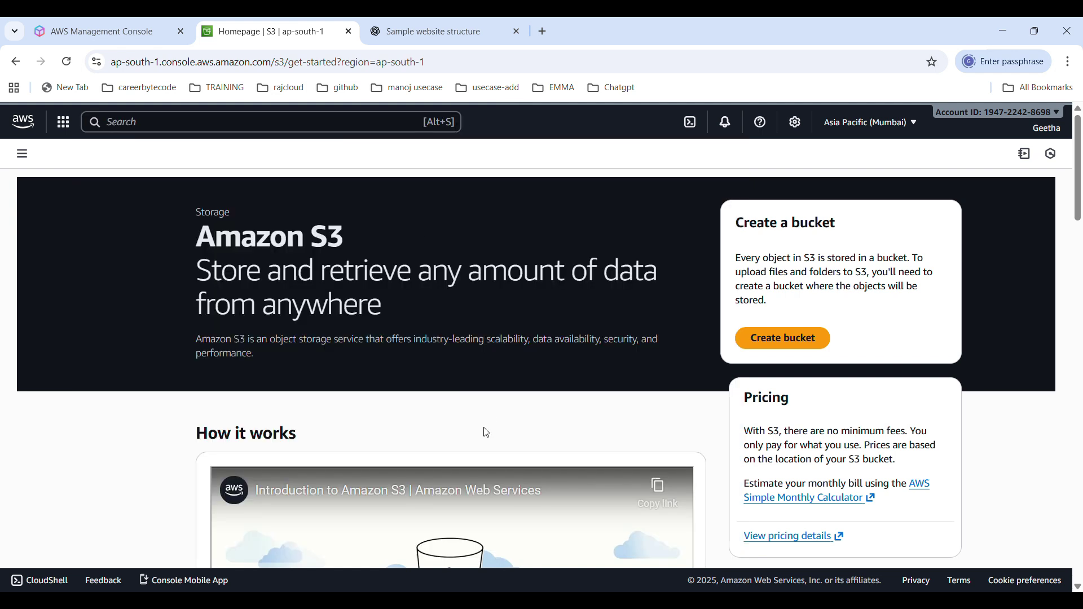
Step: Create a general purpose S3 bucket named mybucket03-11-2025, keeping the default settings
left_click(771, 339)
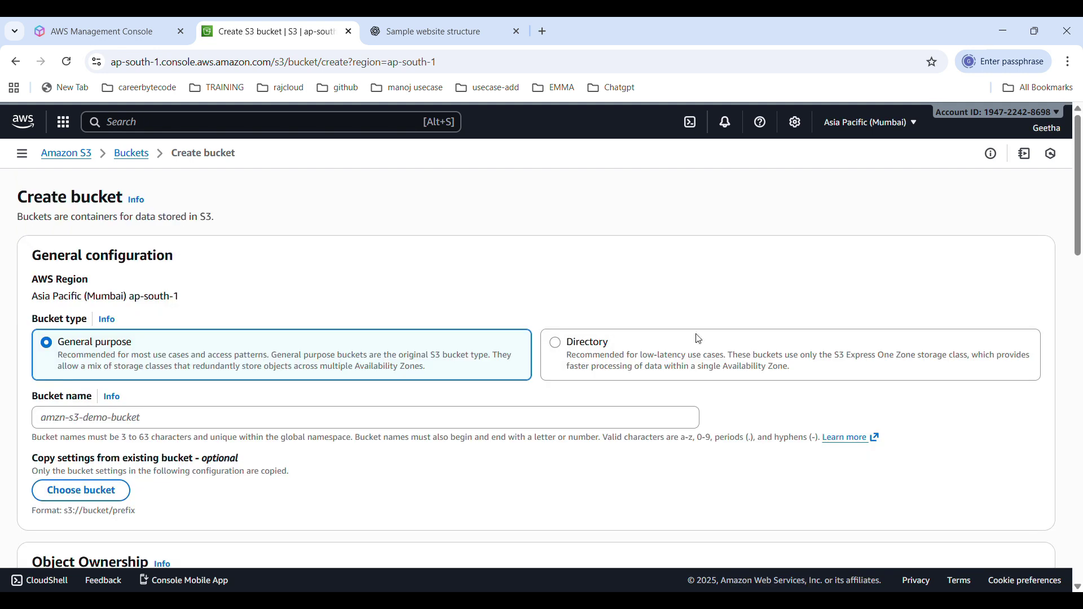
scroll(167, 280, "down", 1)
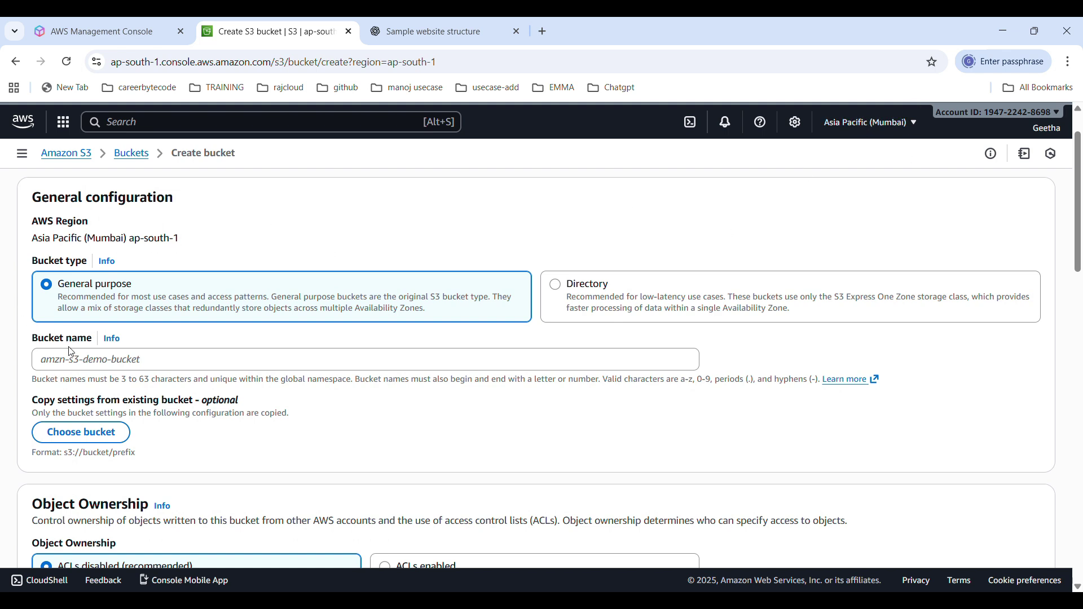
left_click(85, 369)
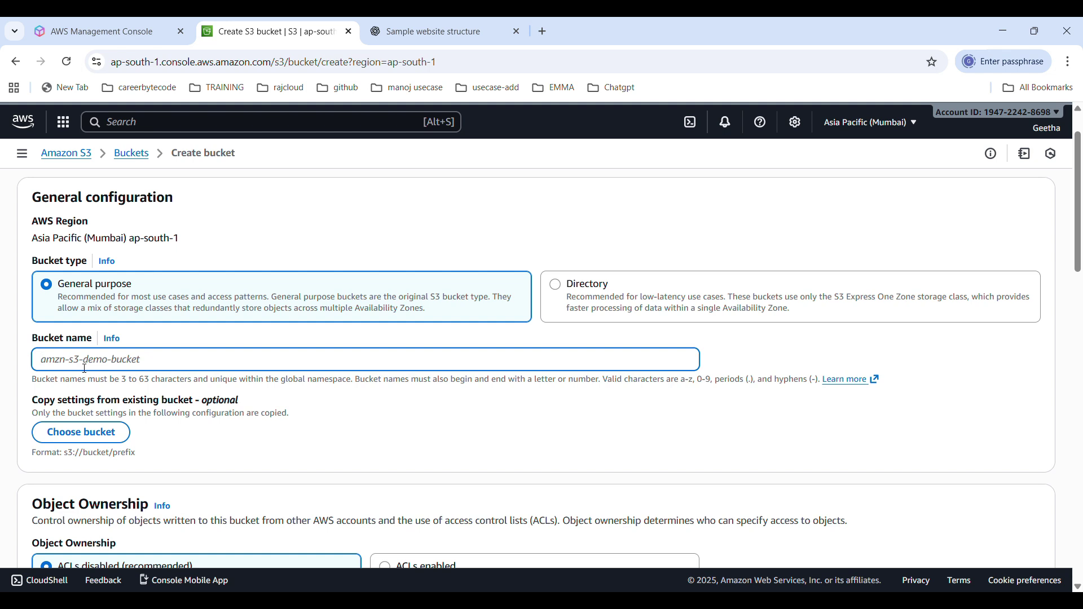
type("m")
type("ybucket03-11-202")
scroll(180, 476, "down", 10)
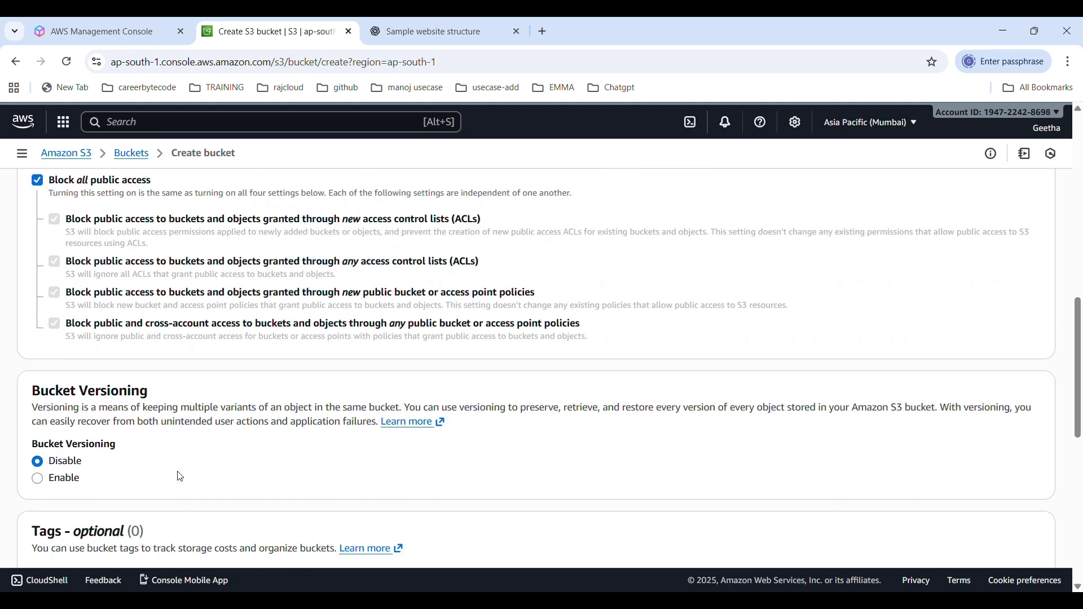
scroll(180, 477, "down", 8)
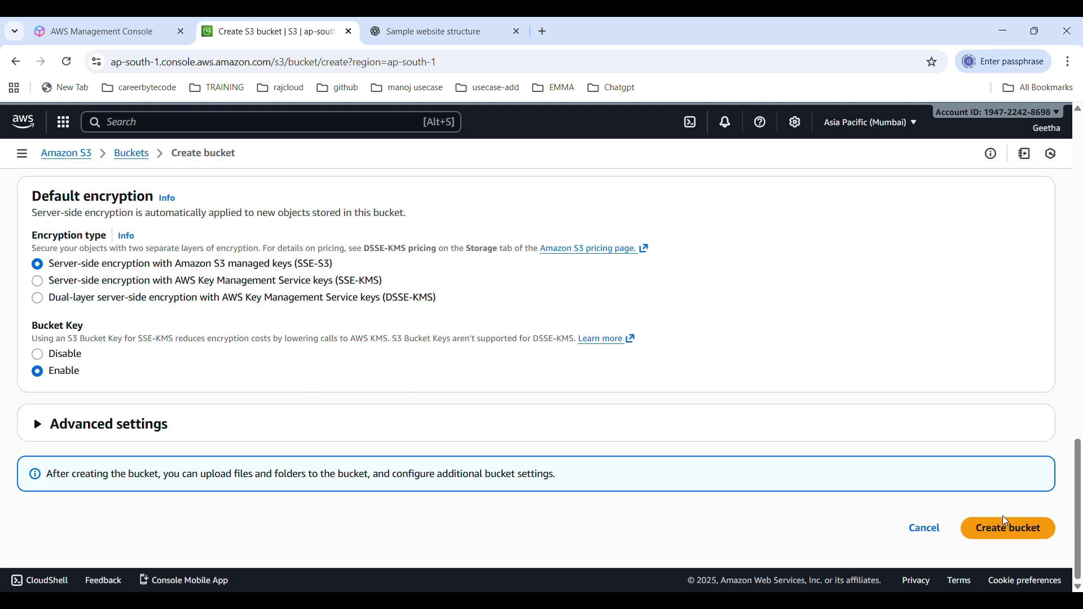
left_click(1007, 524)
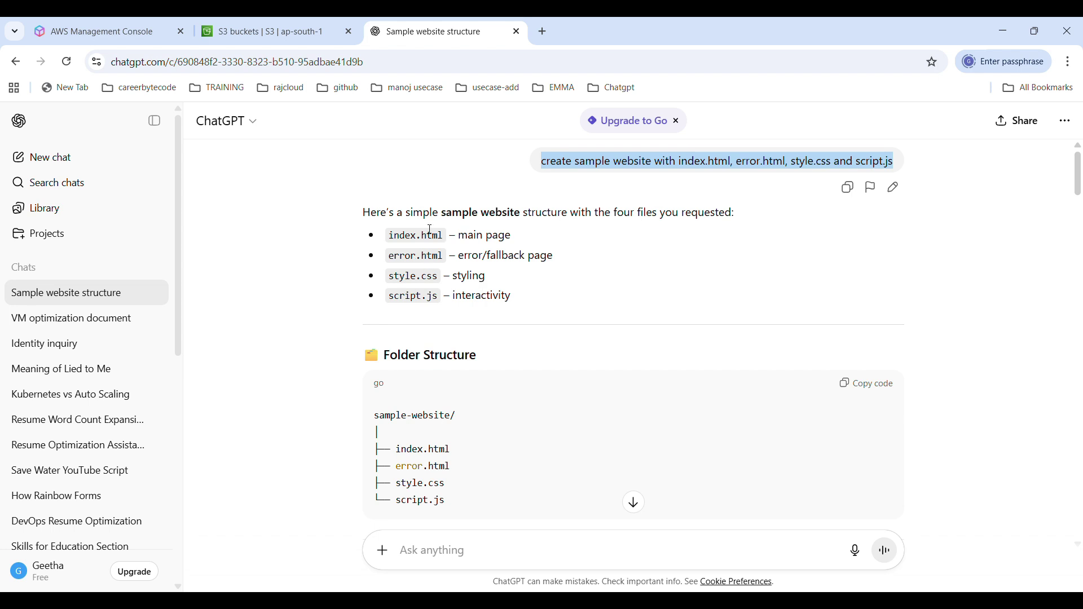
Step: Review the sample website code for index.html, error.html, style.css and script.js in the ChatGPT conversation
scroll(452, 432, "down", 15)
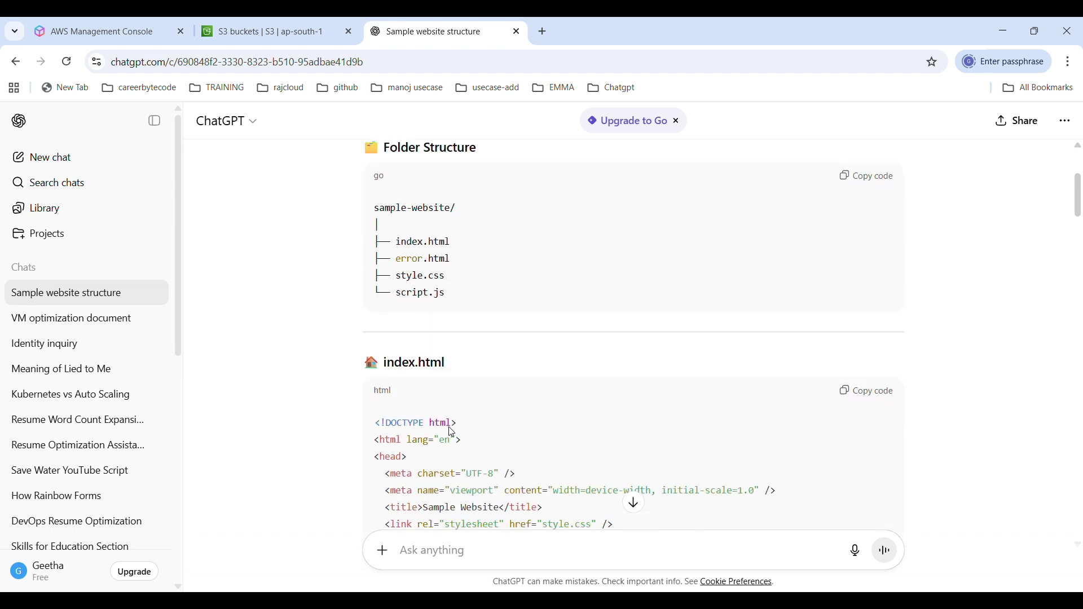
scroll(452, 432, "down", 4)
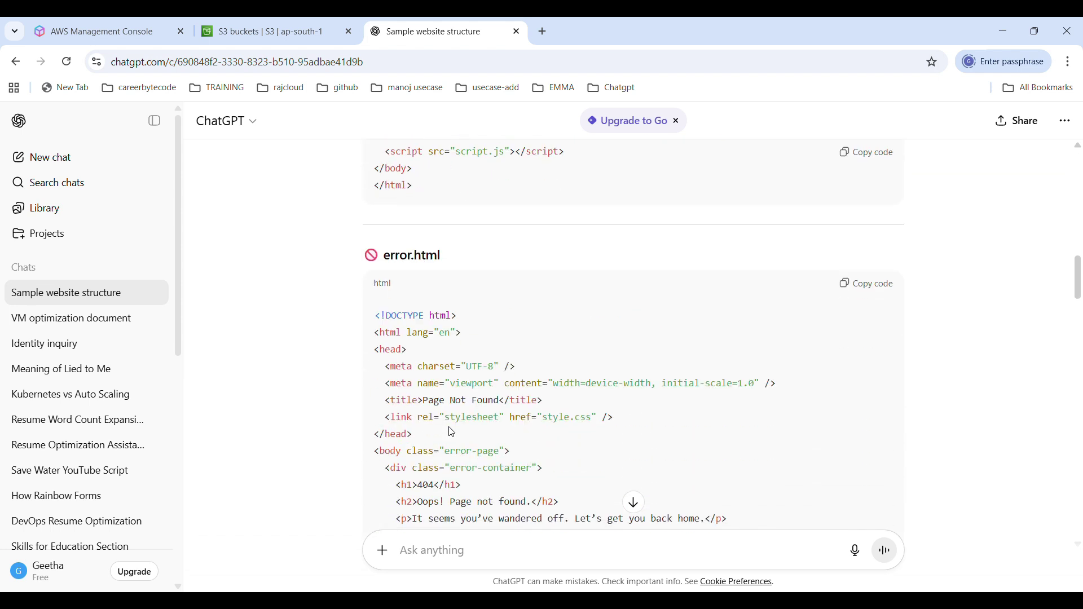
scroll(362, 268, "up", 2)
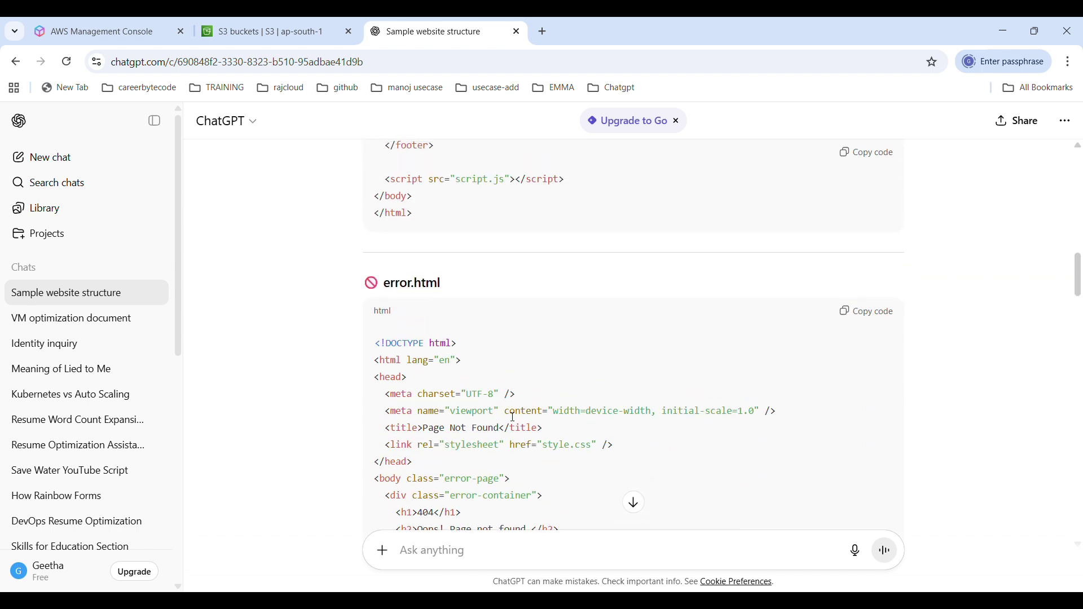
scroll(471, 277, "down", 12)
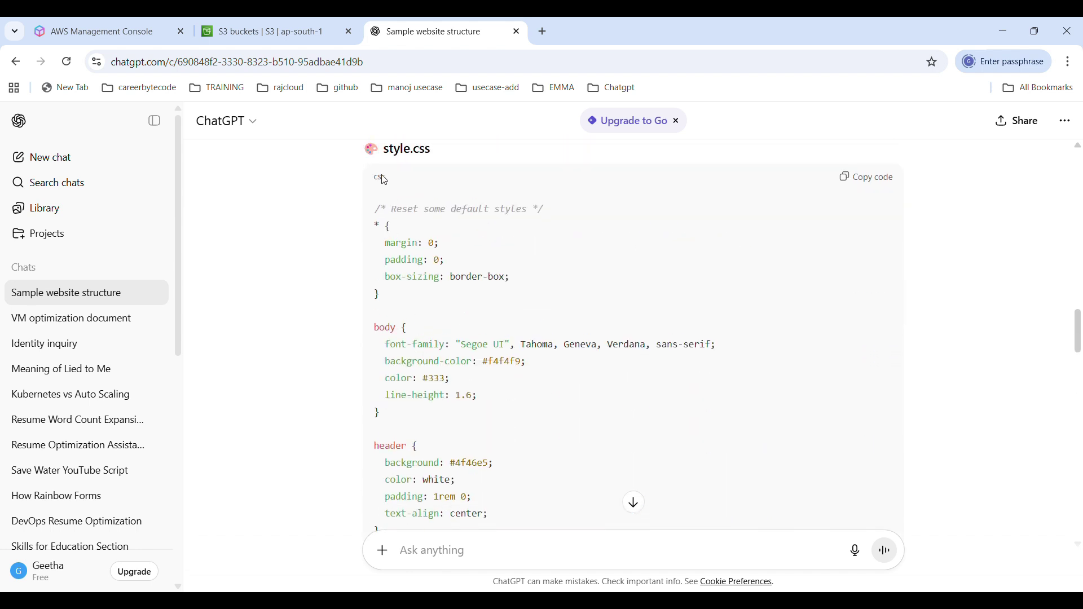
scroll(508, 380, "down", 8)
scroll(509, 383, "down", 15)
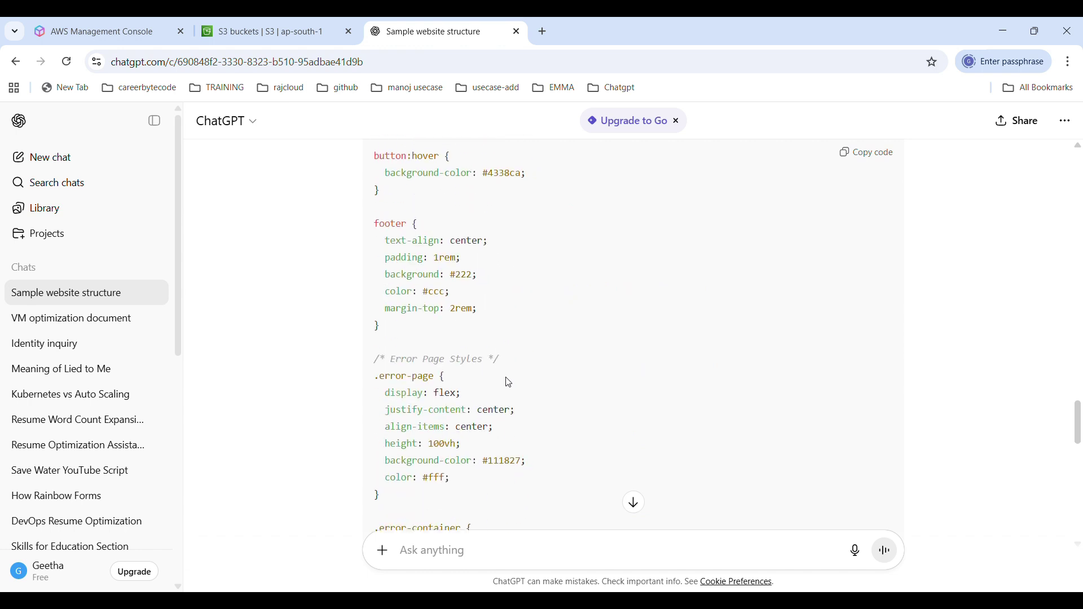
scroll(391, 169, "up", 3)
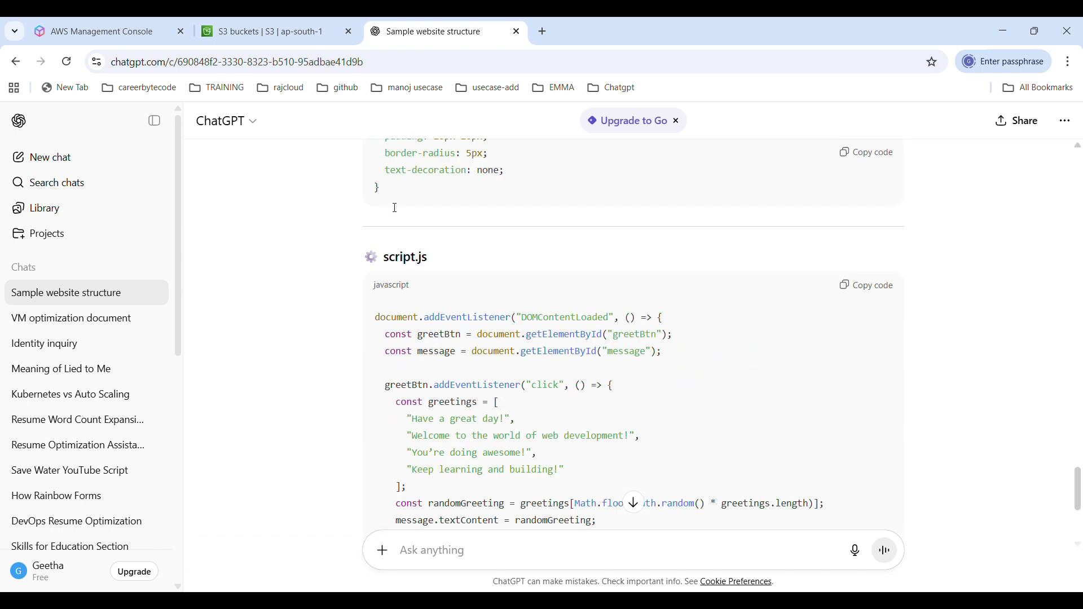
scroll(477, 381, "down", 5)
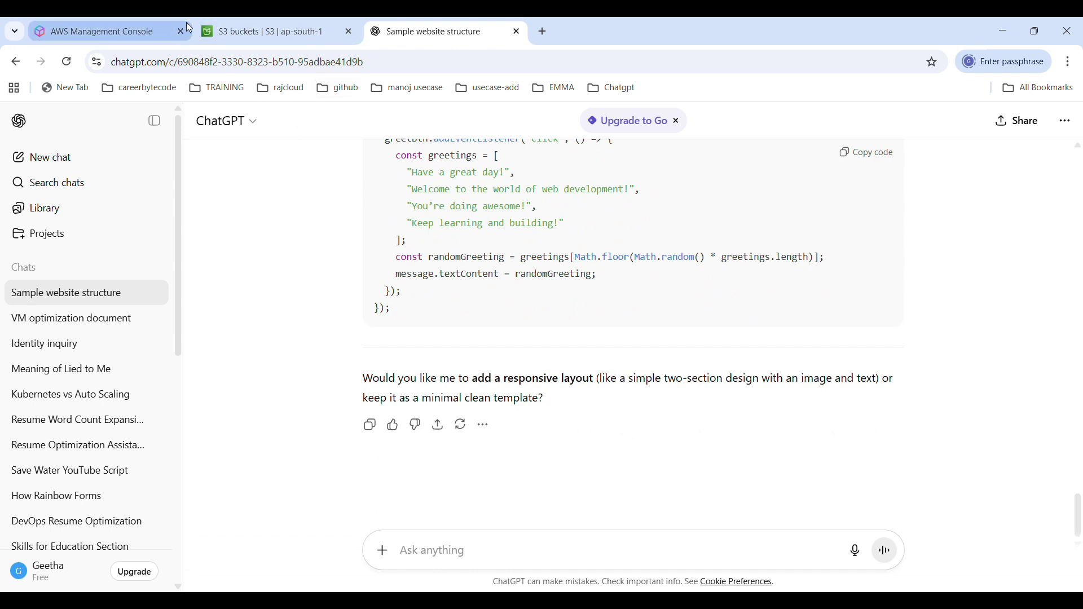
Step: Inspect the website files in the local Web folder on the desktop and its location in File Explorer
key("super+d")
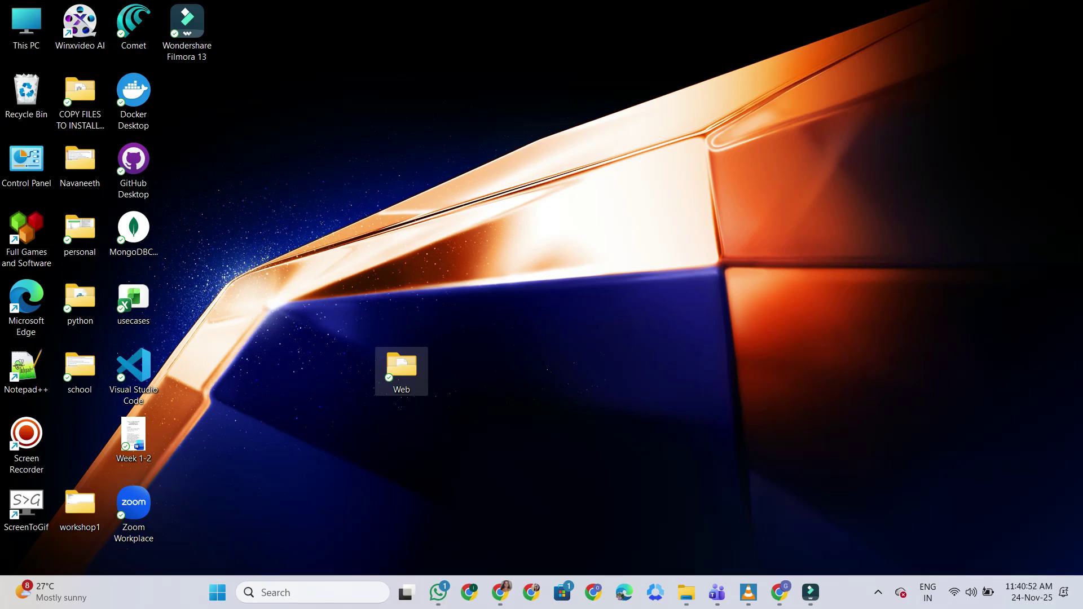
double_click(402, 370)
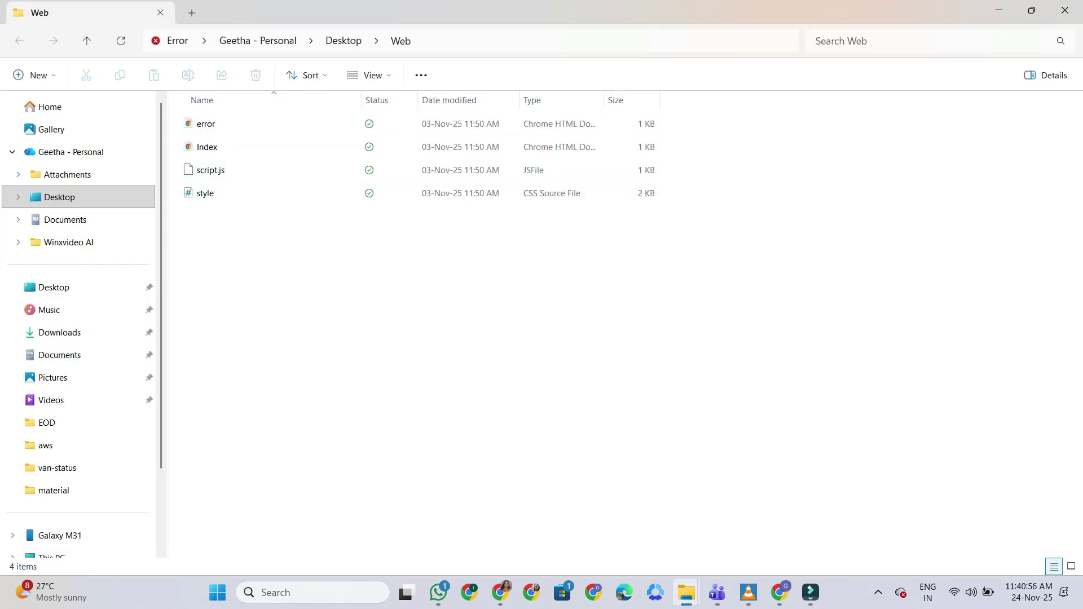
left_click(344, 41)
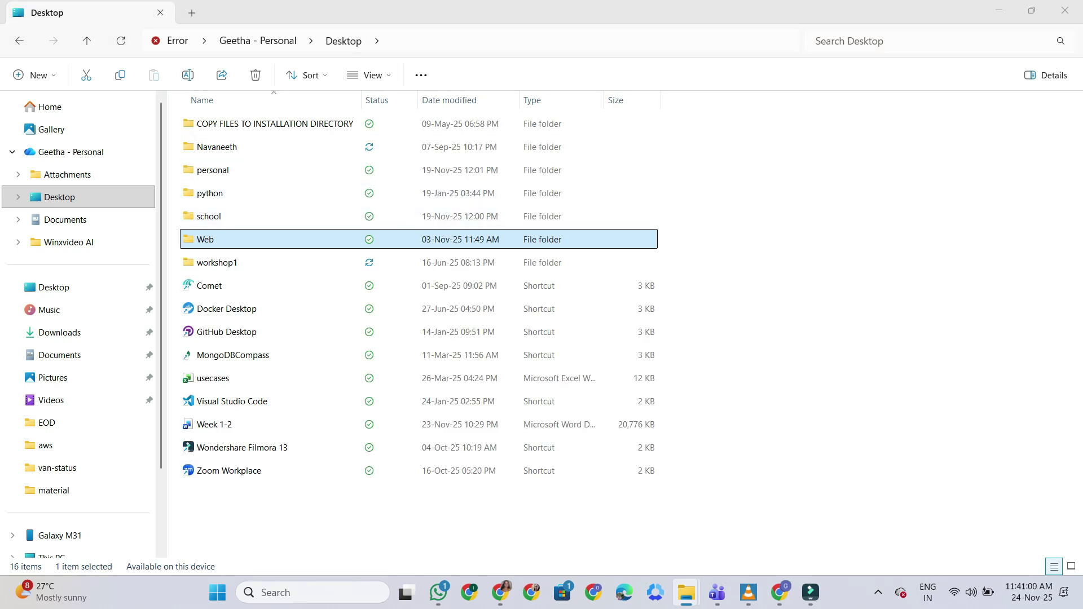
key("super+d")
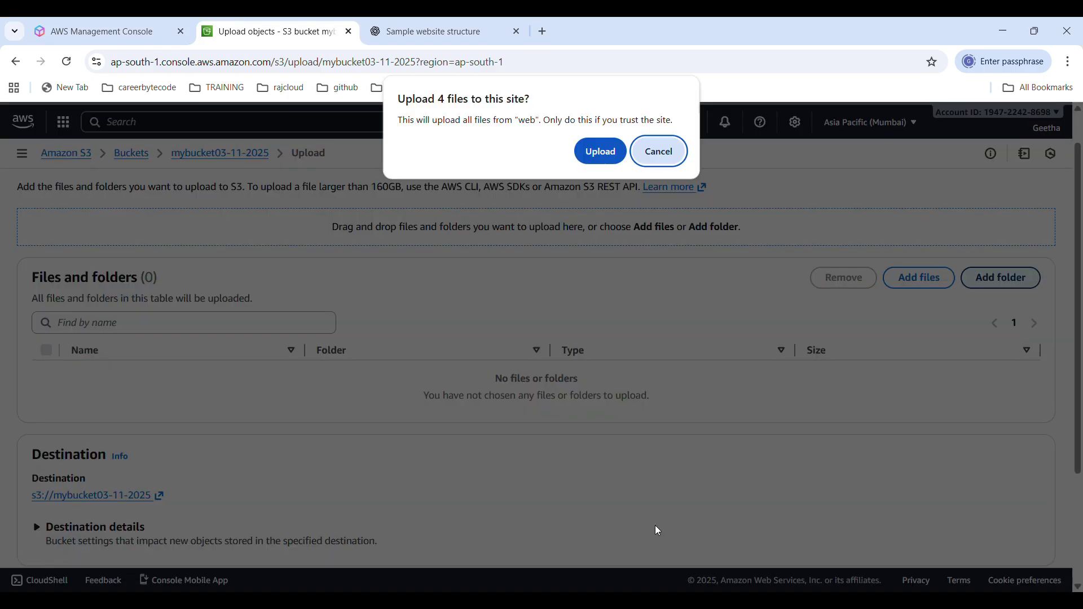
Step: Add all files of the local web folder and upload them to the mybucket03-11-2025 bucket
left_click(601, 150)
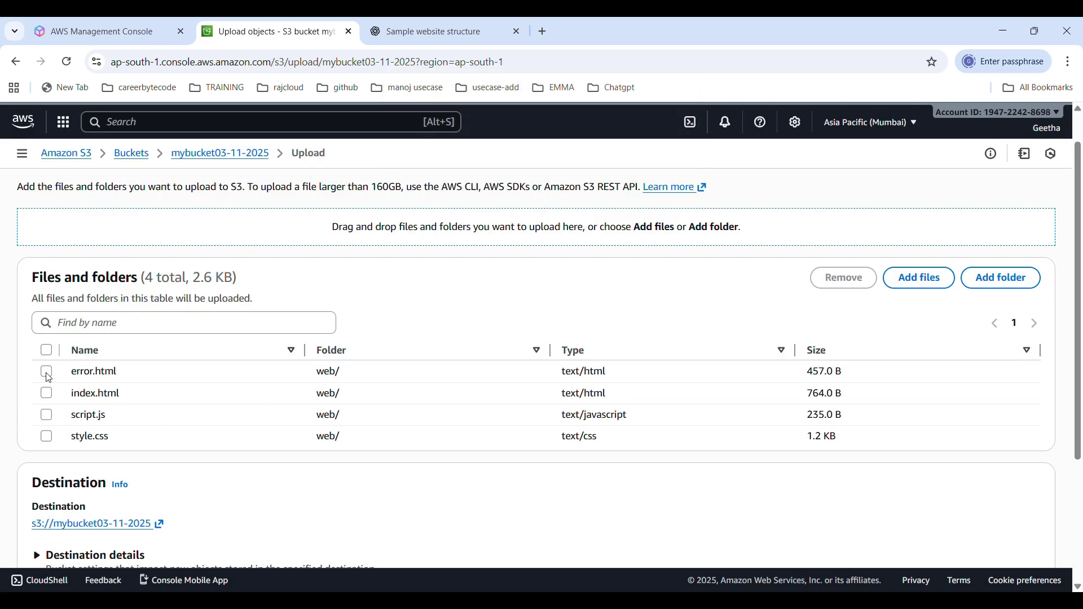
left_click(47, 351)
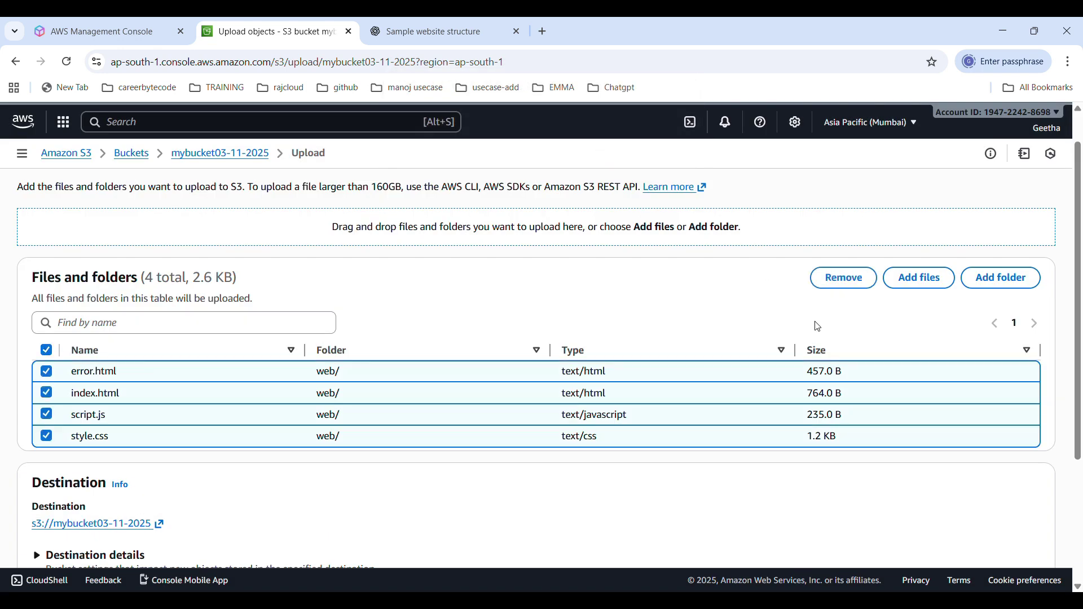
scroll(710, 371, "down", 2)
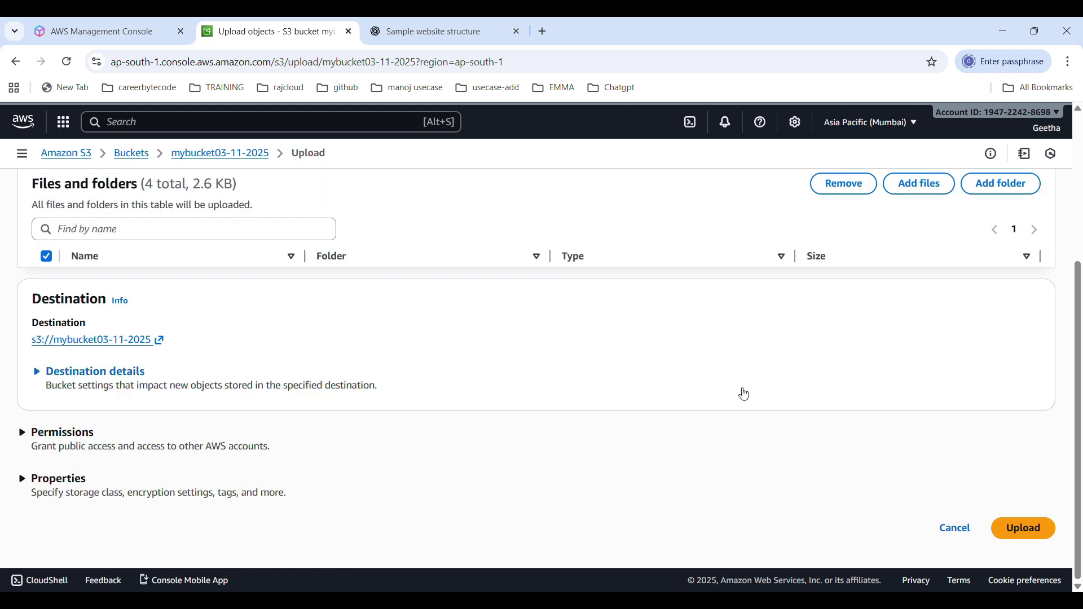
left_click(1028, 530)
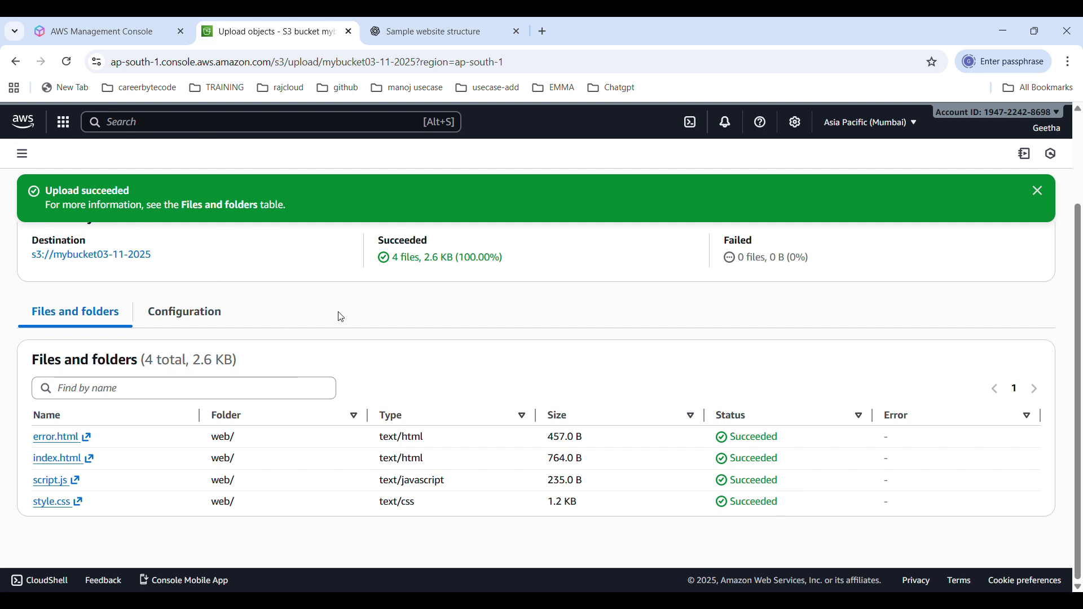
Step: Copy the object URL of the uploaded index.html and load it in a new browser tab
scroll(341, 318, "up", 2)
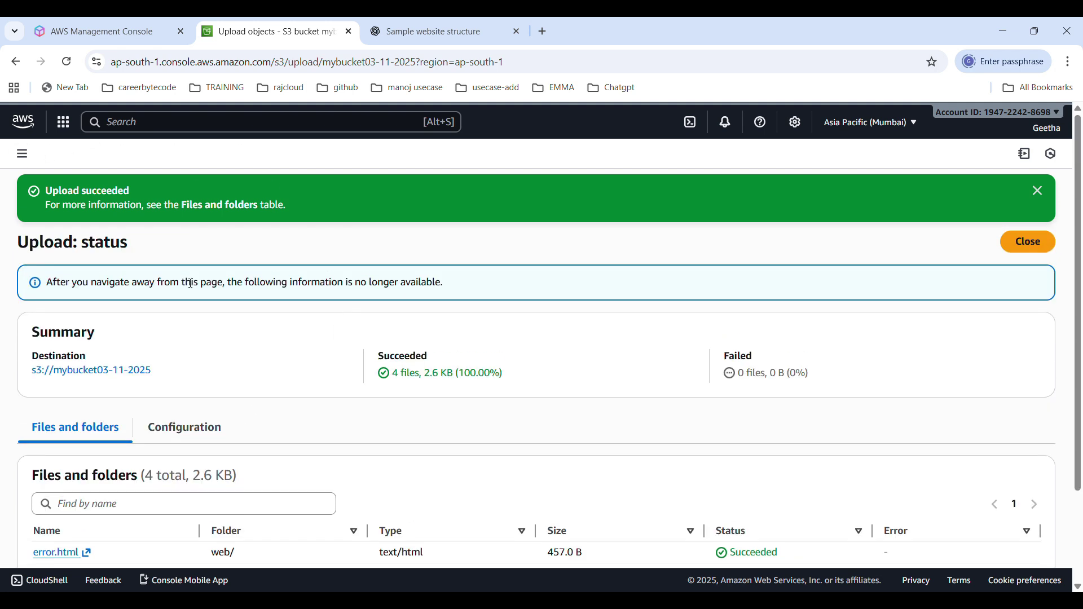
scroll(263, 428, "down", 2)
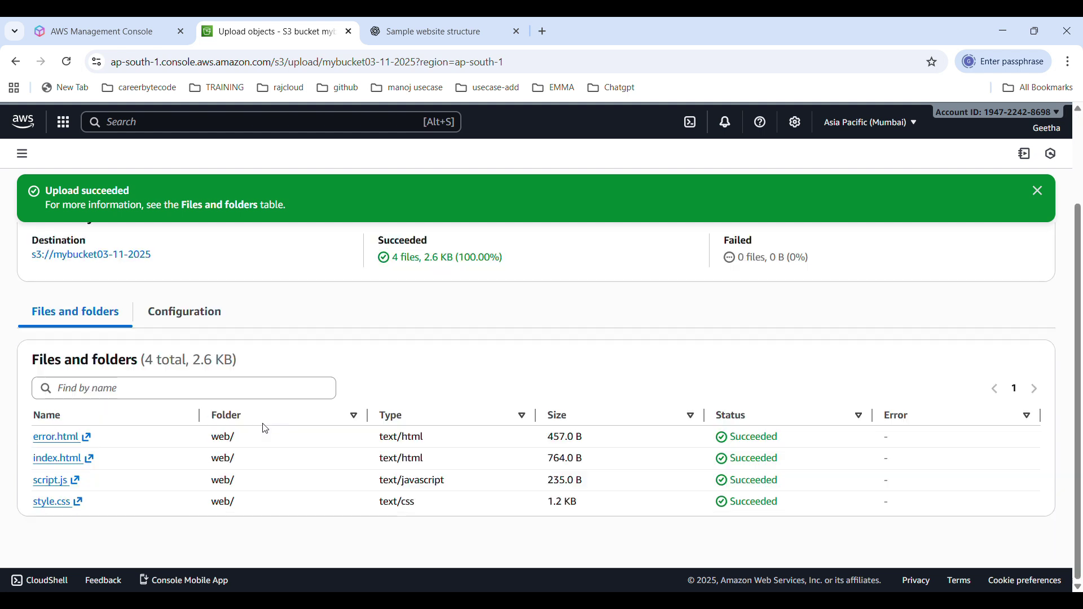
left_click(75, 460)
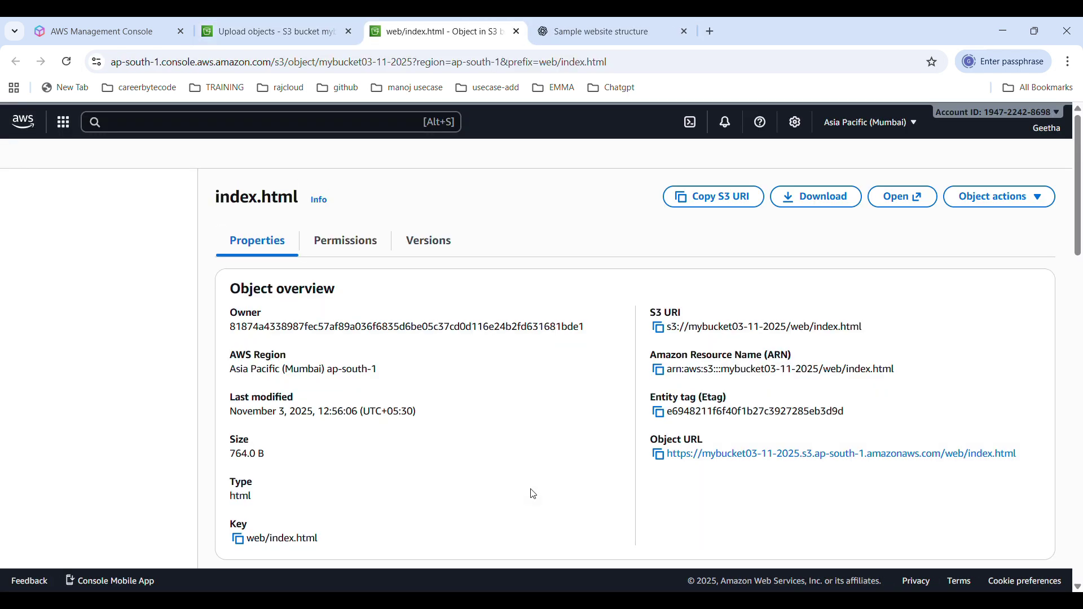
left_click(659, 455)
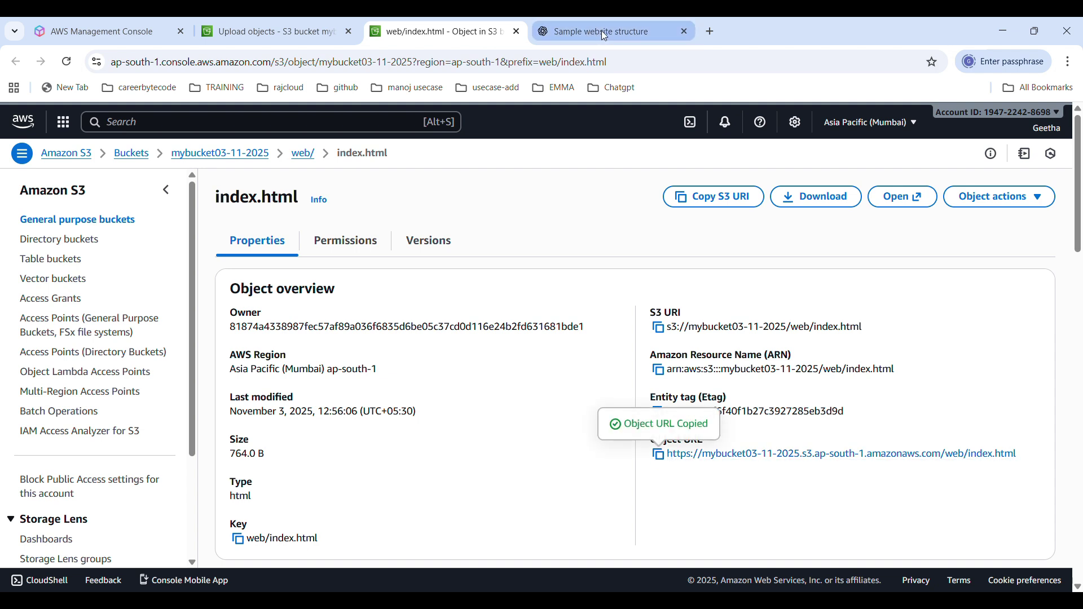
left_click(710, 32)
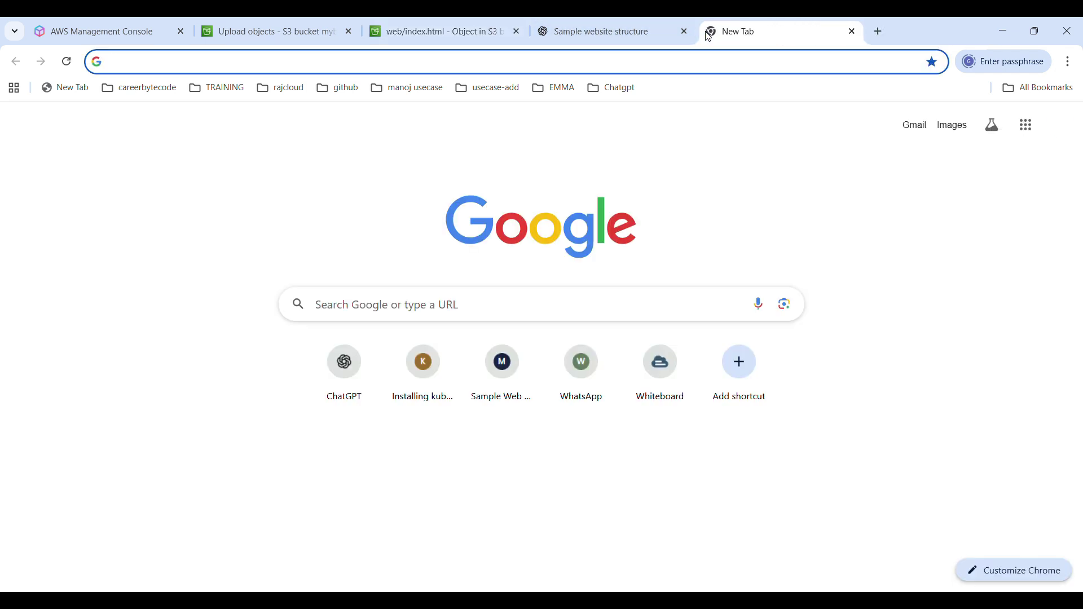
type("https://mybucket03-11-2025.s3.ap-south-1.amazonaws.com/web/index.html")
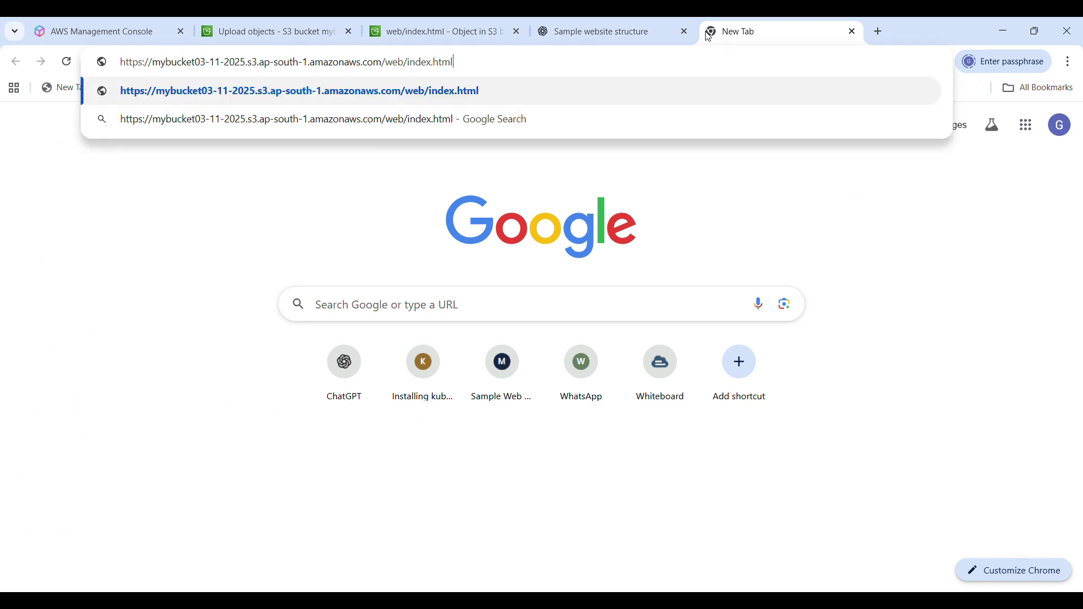
key("Return")
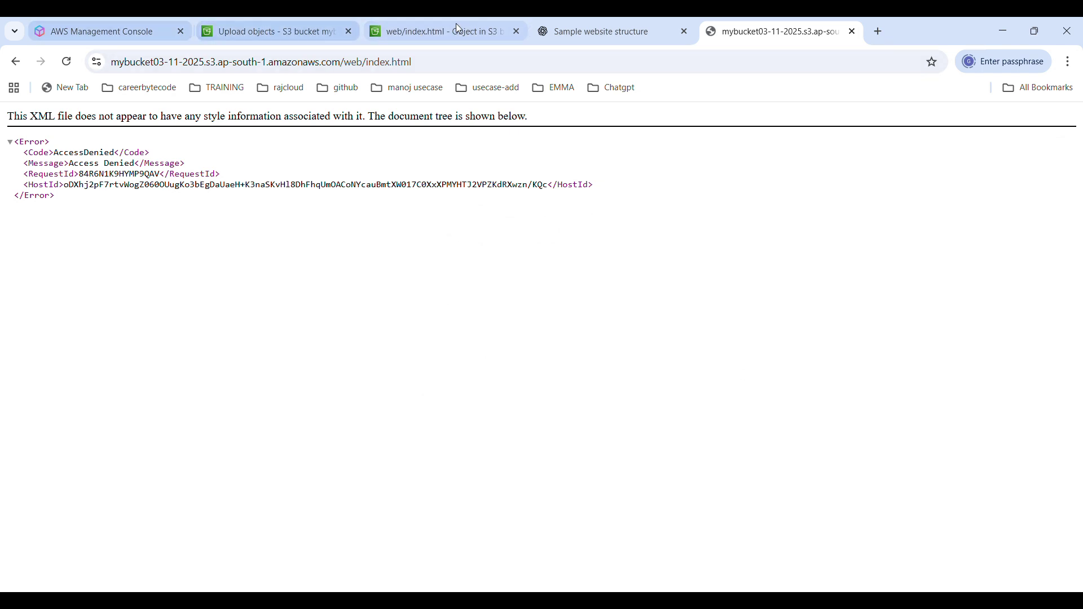
Step: Close the index.html object page and the upload status to return to the bucket's object list
left_click(412, 29)
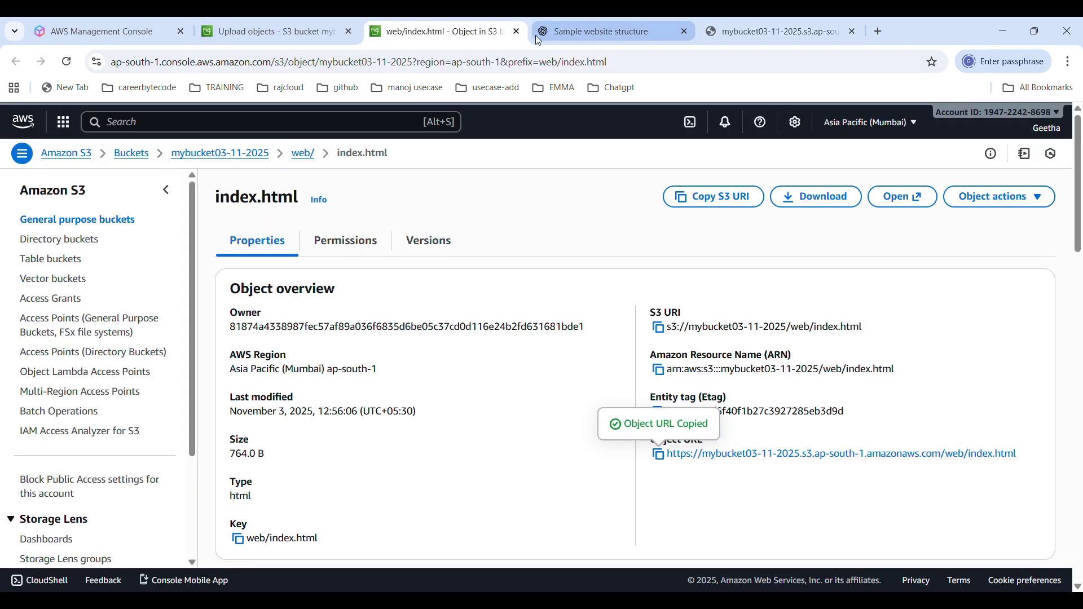
left_click(517, 31)
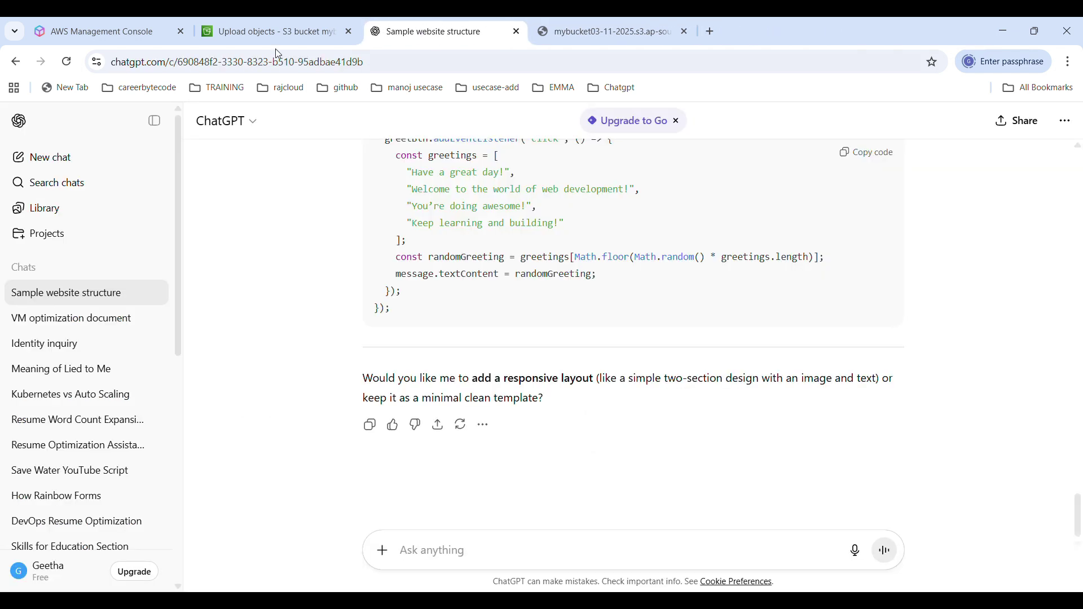
left_click(256, 34)
scroll(293, 294, "up", 3)
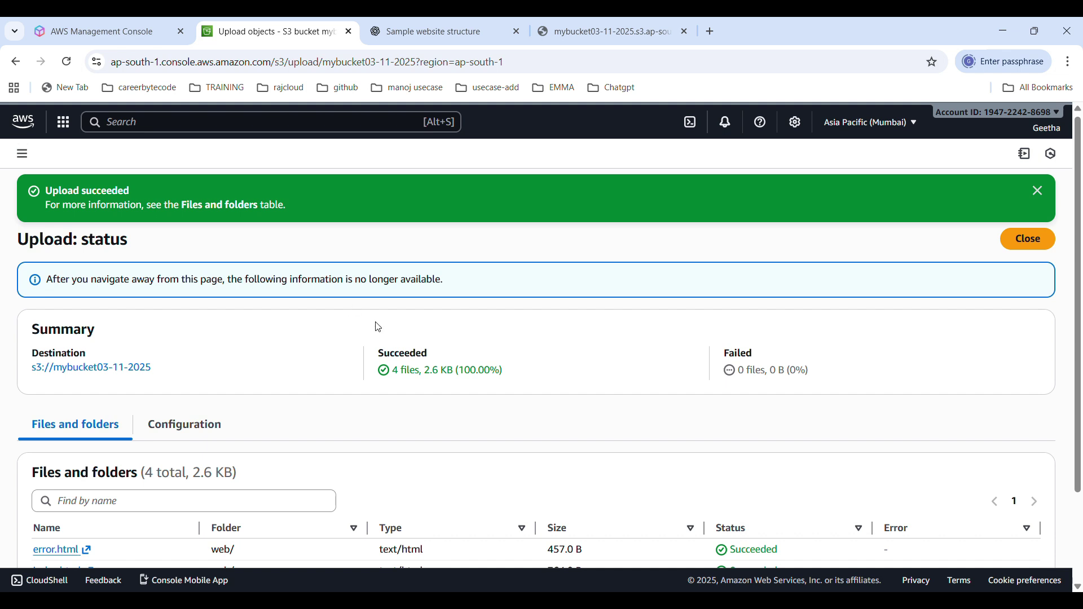
left_click(1028, 239)
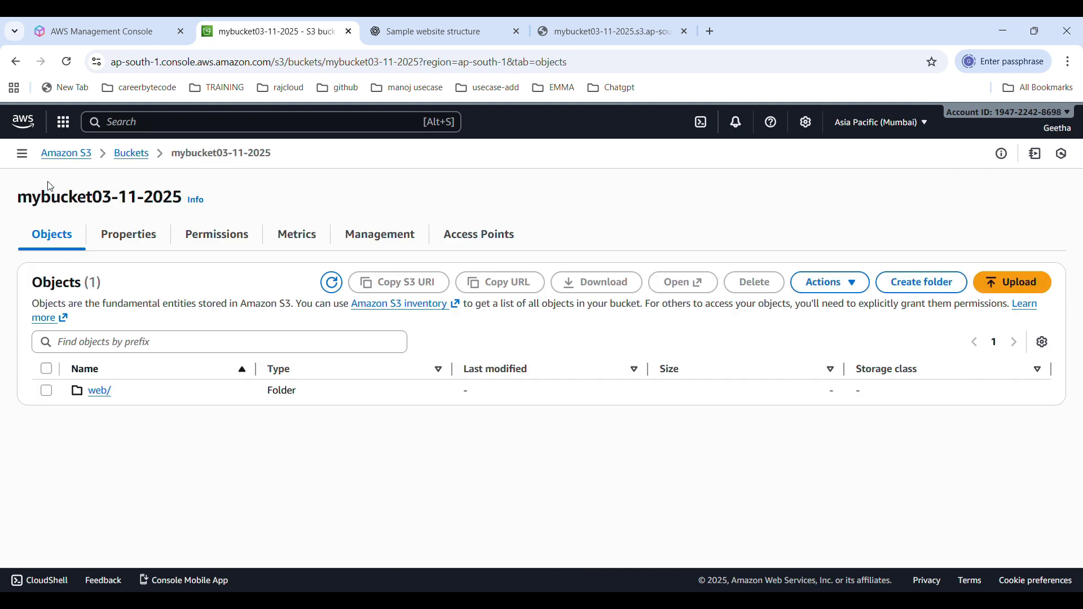
Step: Enable static website hosting in the properties of the mybucket03-11-2025 bucket
left_click(132, 238)
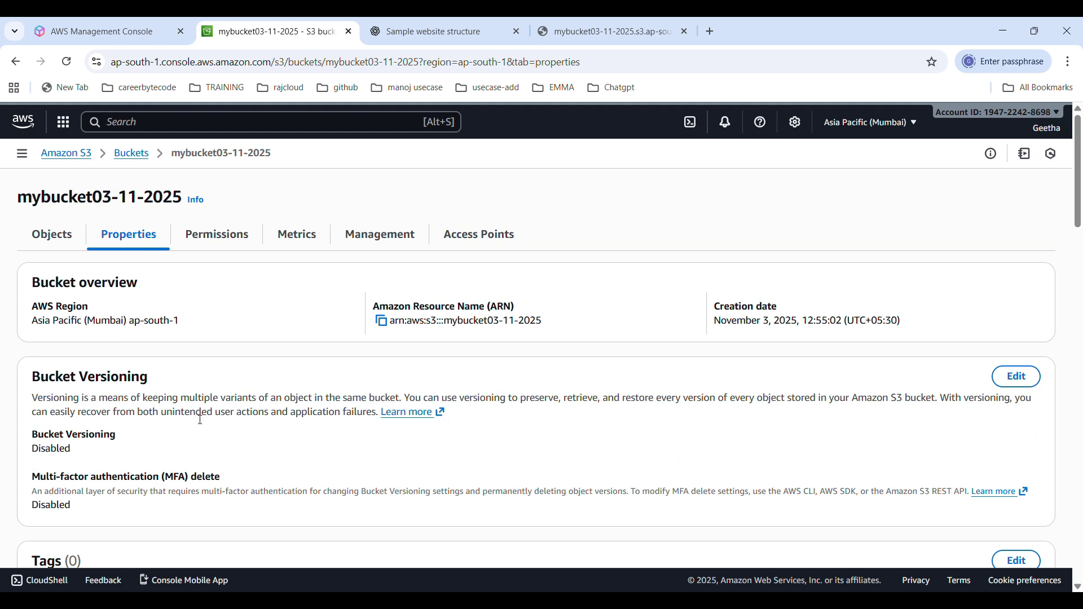
scroll(198, 329, "down", 15)
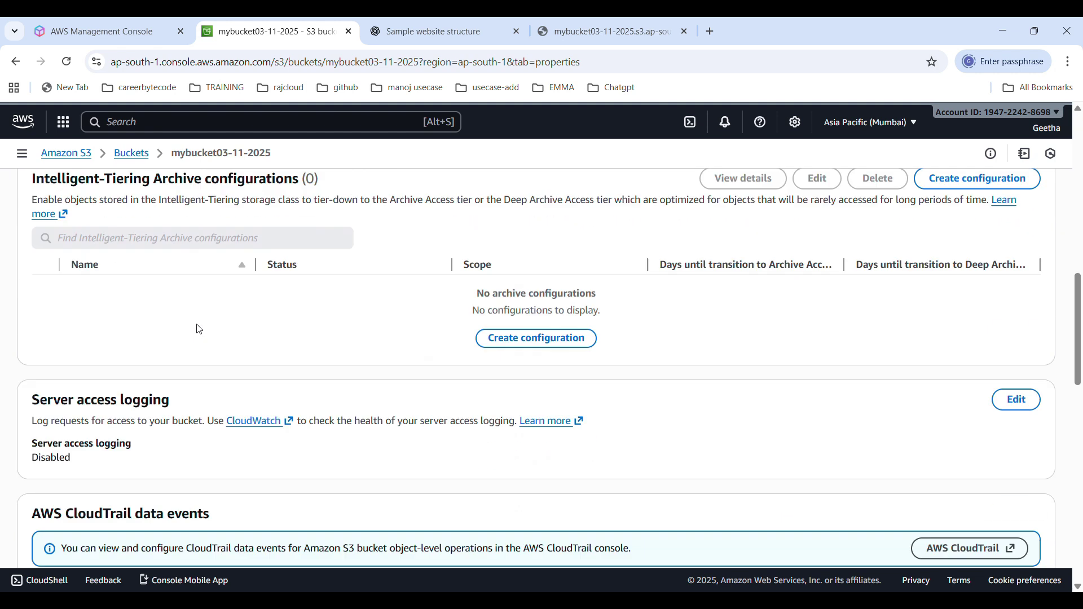
scroll(199, 329, "down", 10)
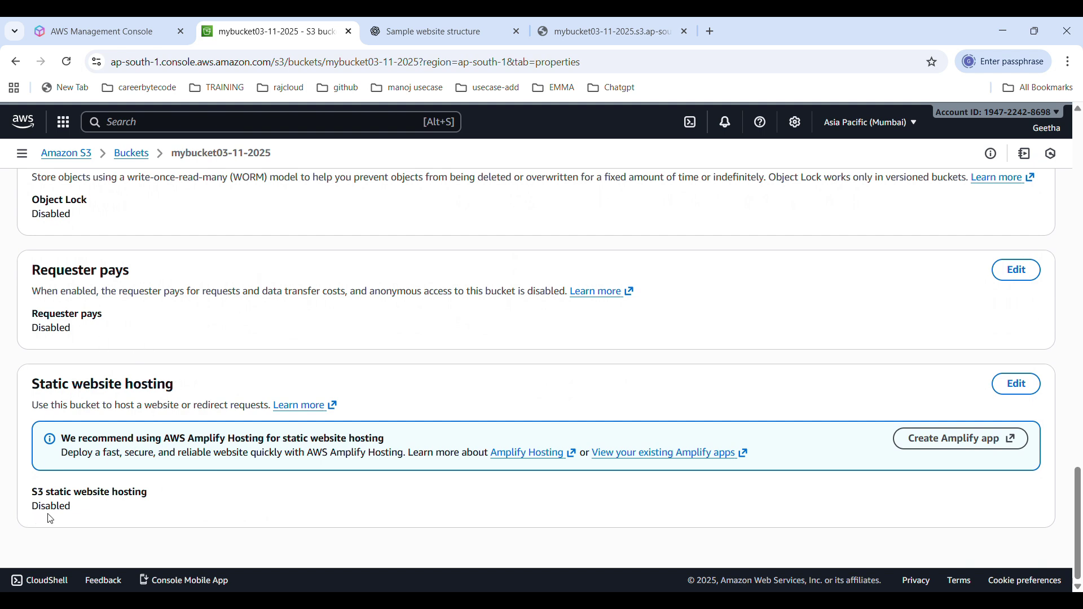
left_click(1017, 385)
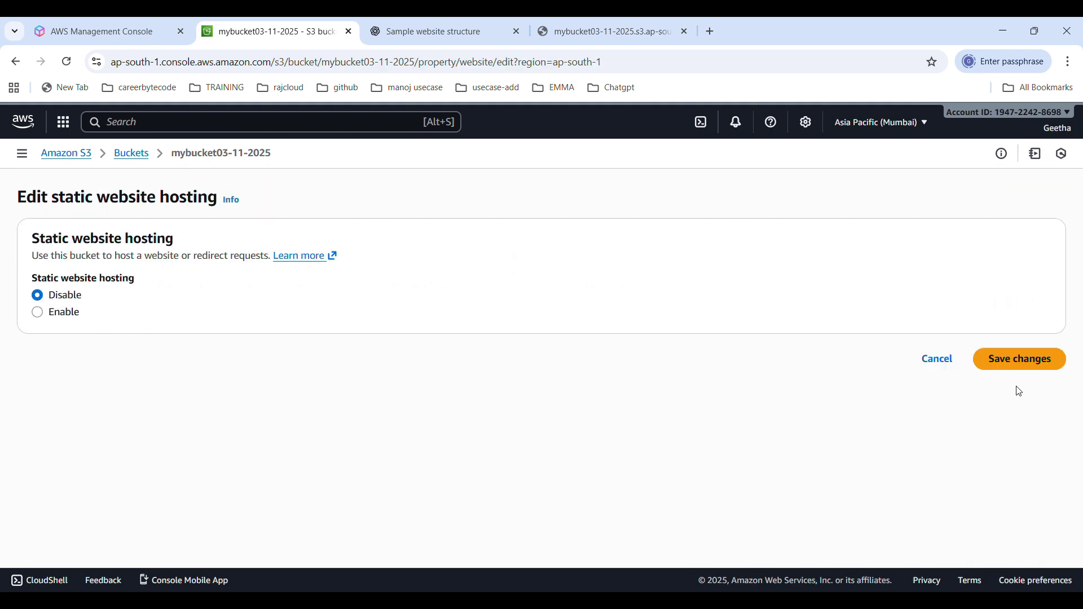
left_click(38, 314)
scroll(170, 399, "down", 3)
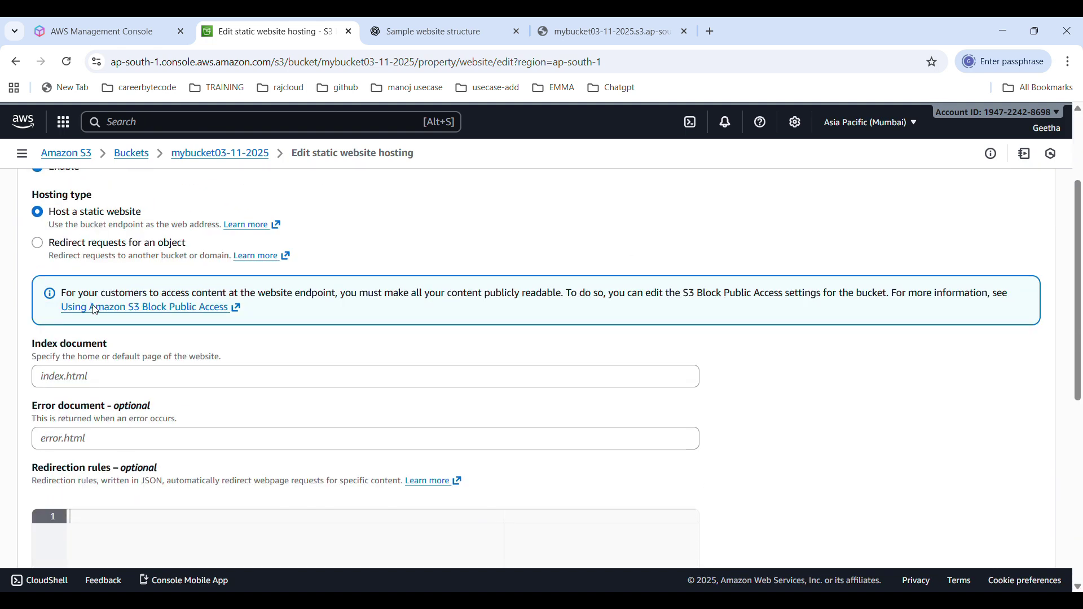
Step: Set the index document to index.html and the error document to error.html, and save the static website hosting settings
scroll(177, 372, "down", 2)
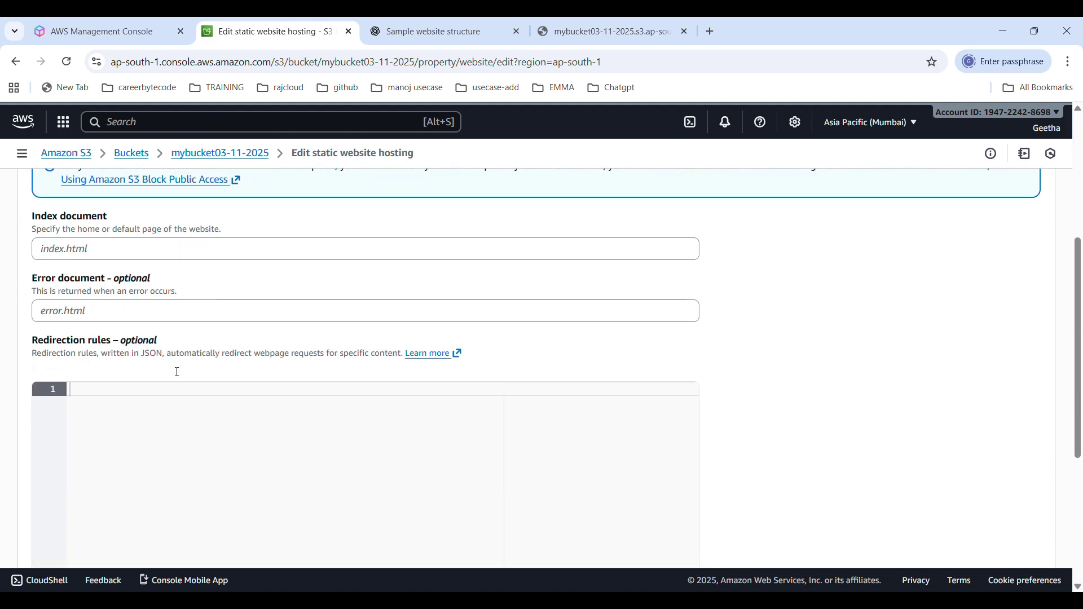
left_click(84, 258)
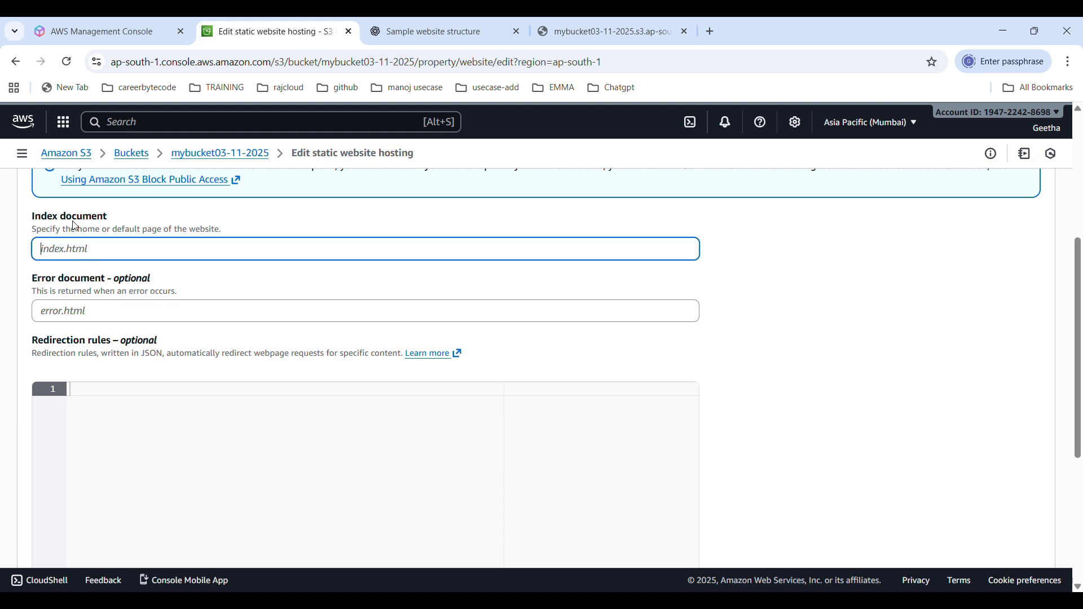
type("ind")
left_click(75, 318)
type("error.html")
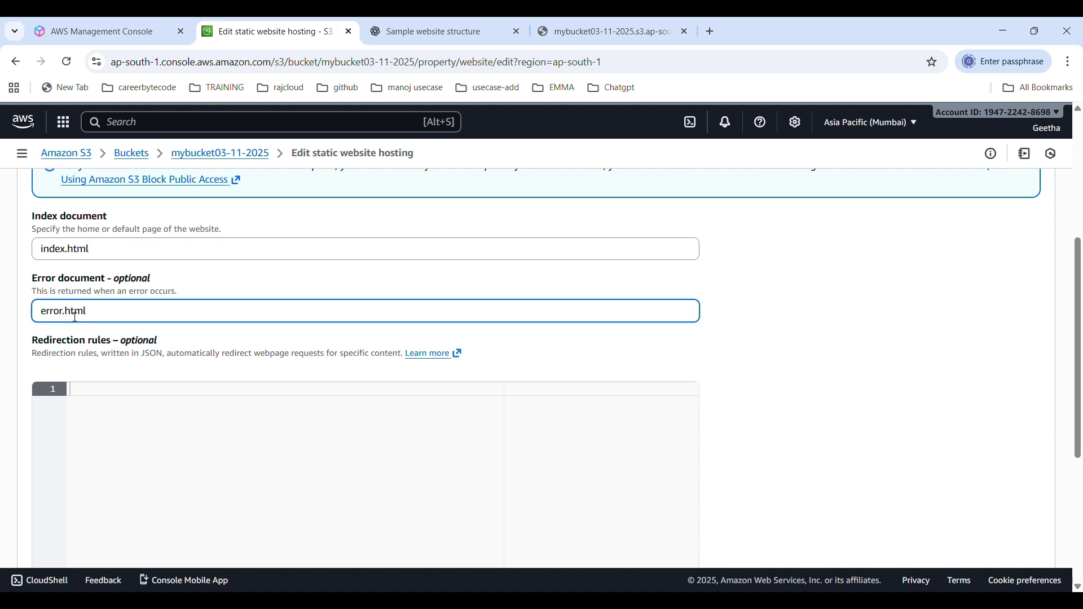
scroll(75, 317, "down", 5)
left_click(1003, 529)
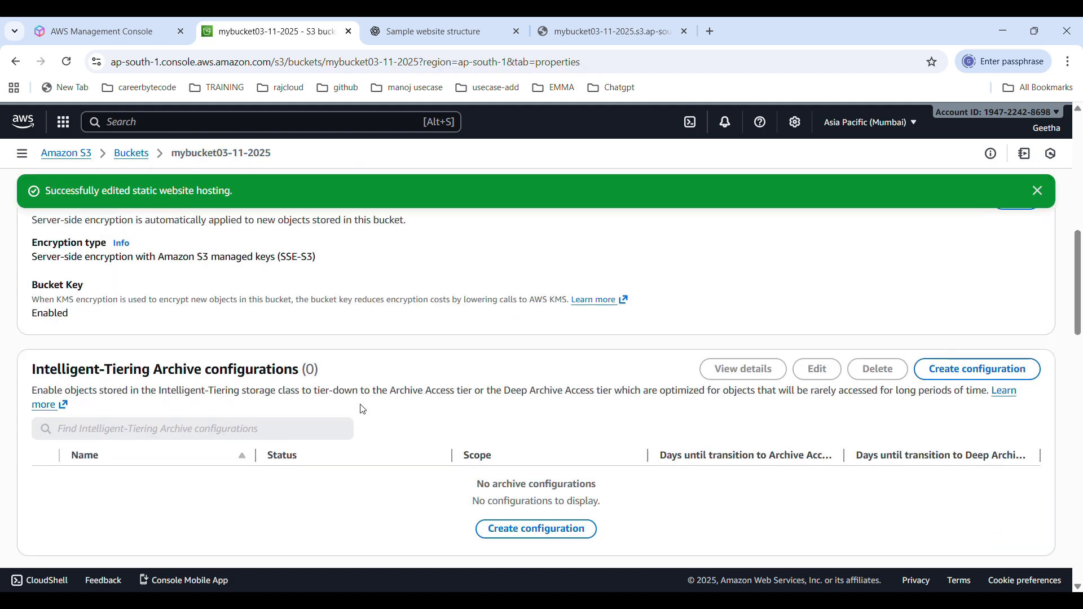
Step: Examine the bucket's static website hosting section and its website endpoint
scroll(361, 395, "up", 5)
scroll(250, 384, "down", 6)
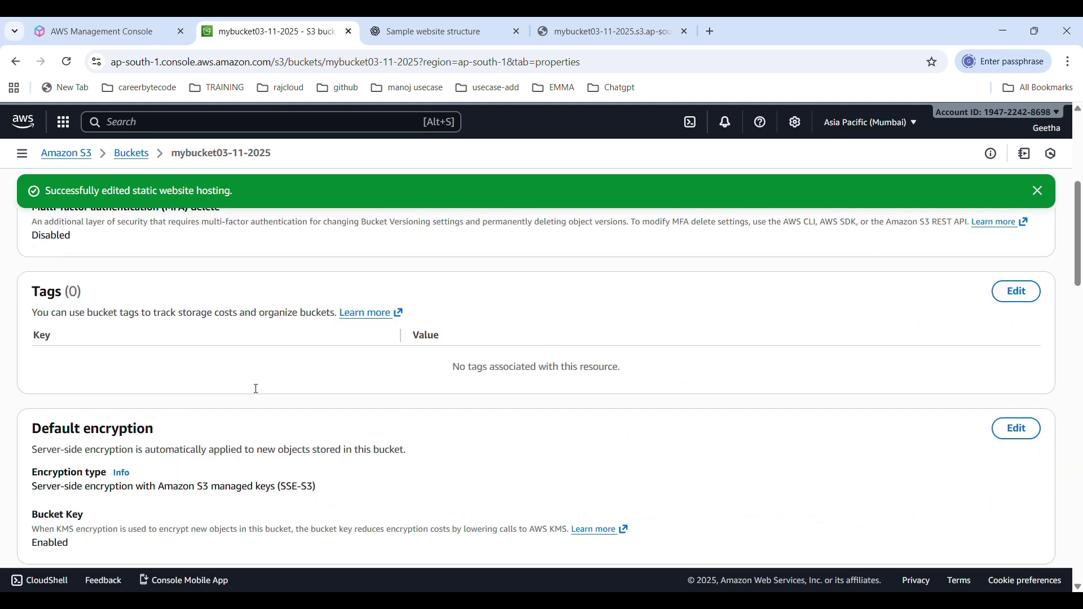
scroll(252, 386, "up", 3)
scroll(253, 389, "down", 10)
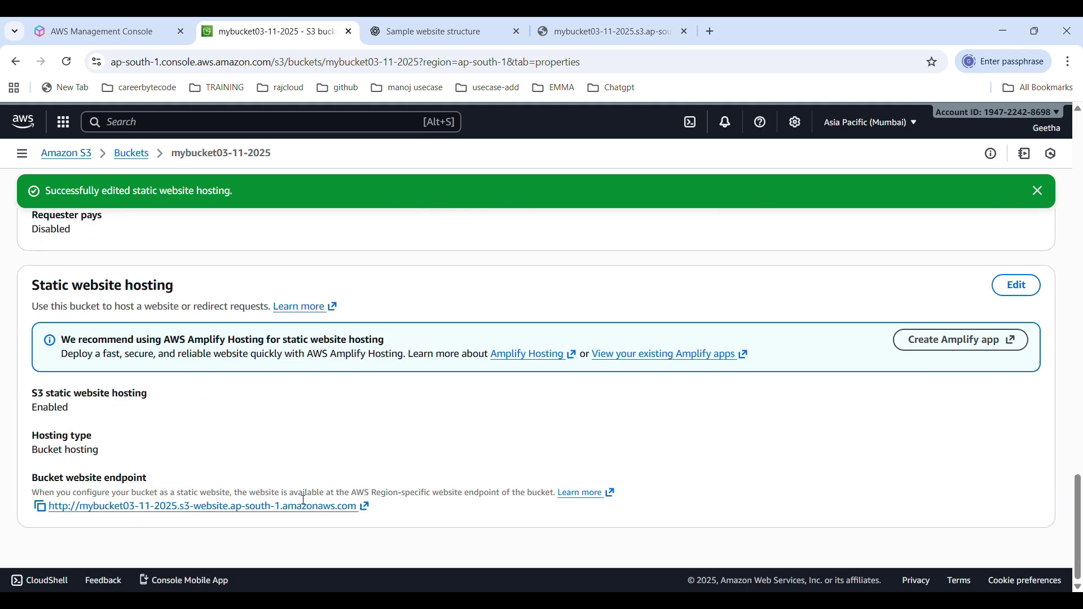
scroll(304, 500, "up", 15)
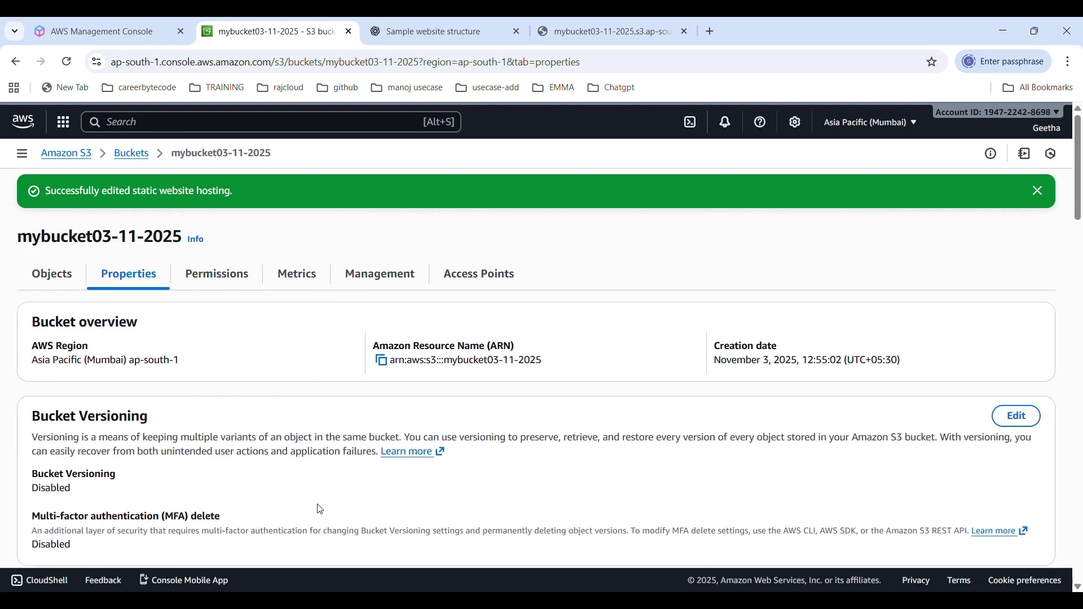
Step: Turn off Block all public access for the bucket and save the change by entering "confirm"
left_click(220, 275)
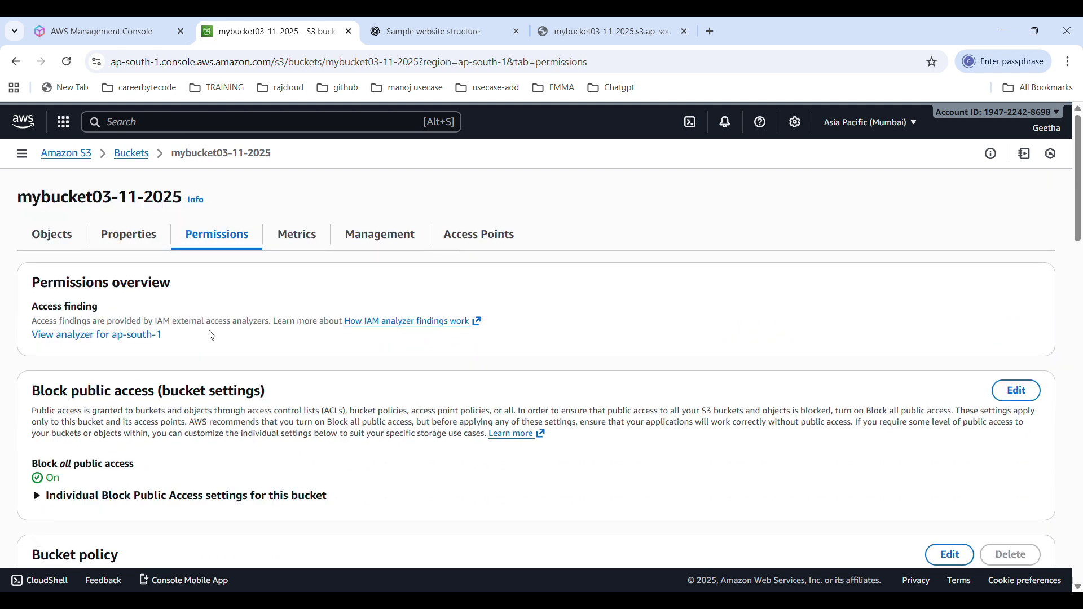
scroll(298, 426, "down", 3)
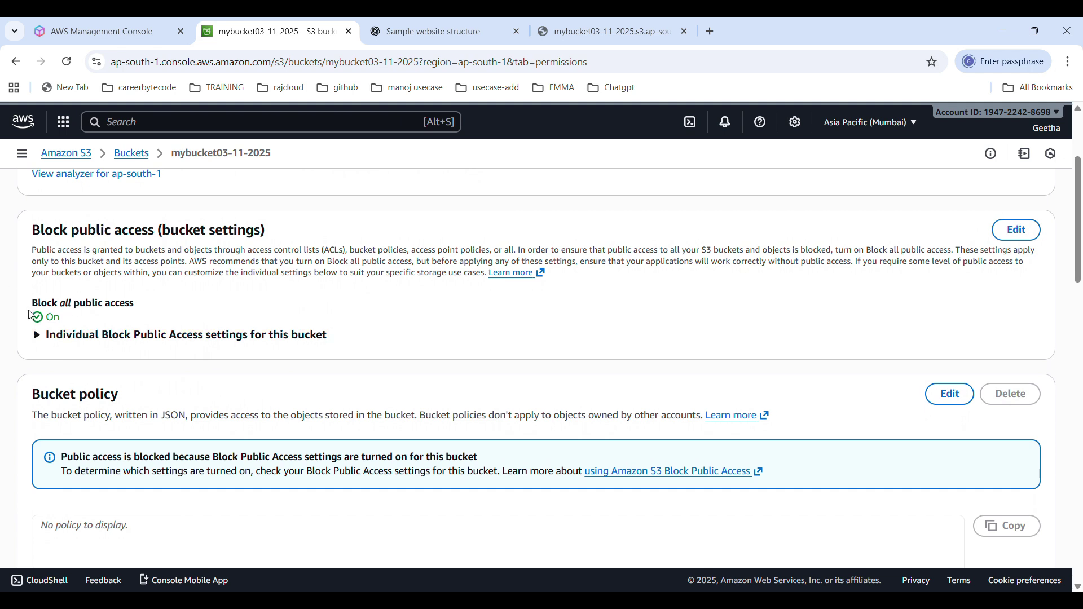
left_click(1017, 231)
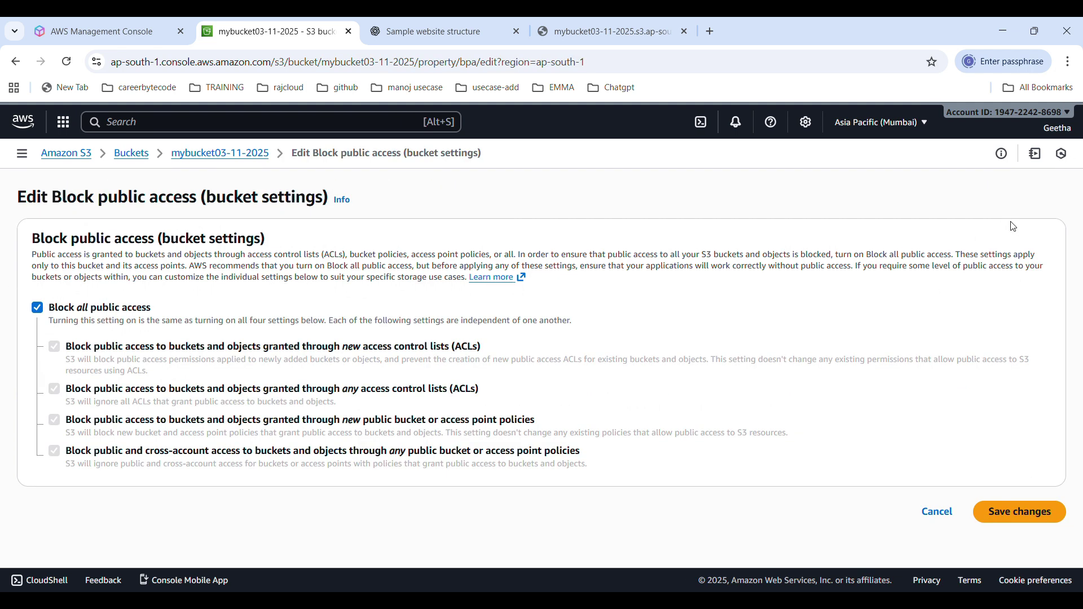
left_click(70, 310)
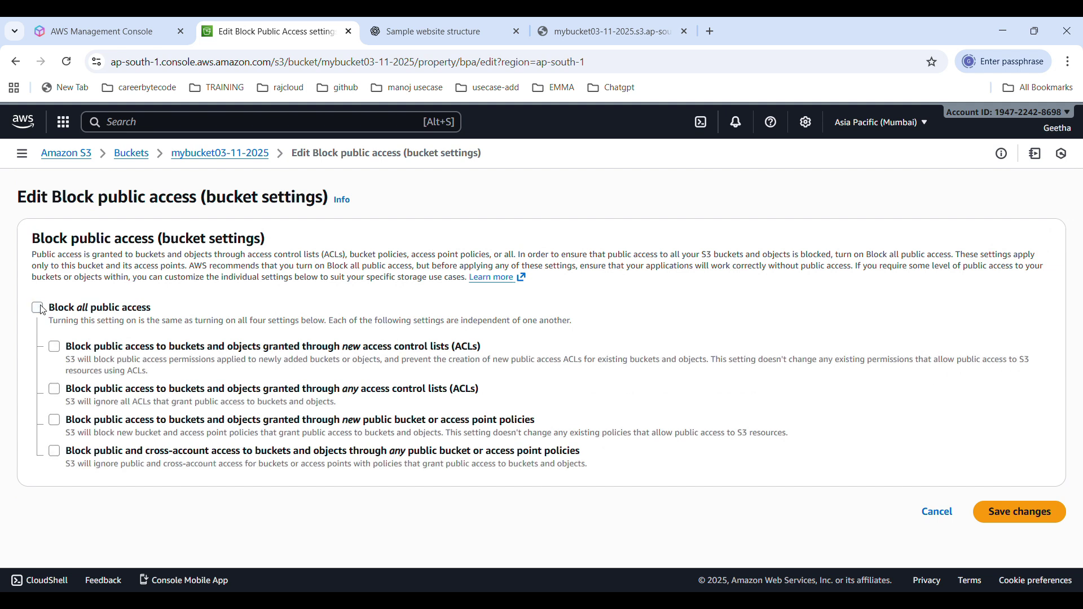
left_click(1028, 514)
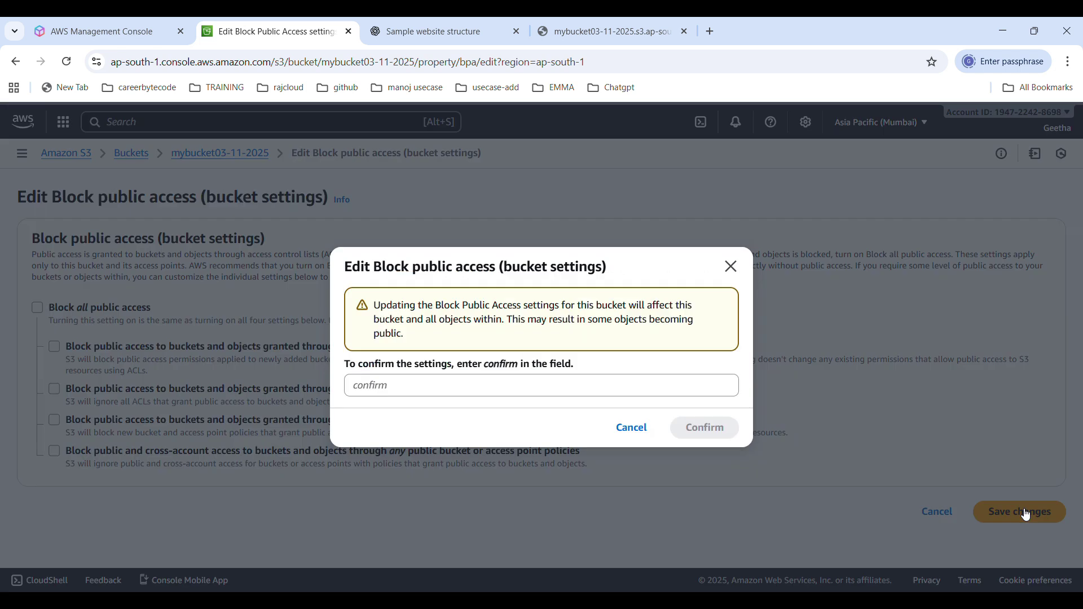
double_click(500, 365)
key("ctrl+c")
left_click(414, 384)
key("ctrl+v")
key("BackSpace")
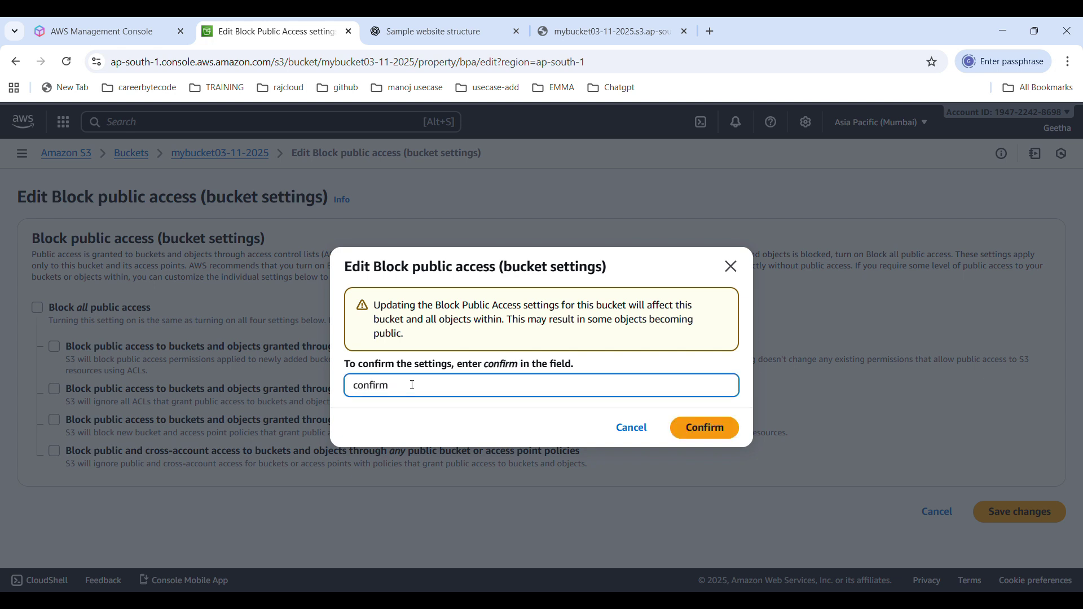
left_click(692, 429)
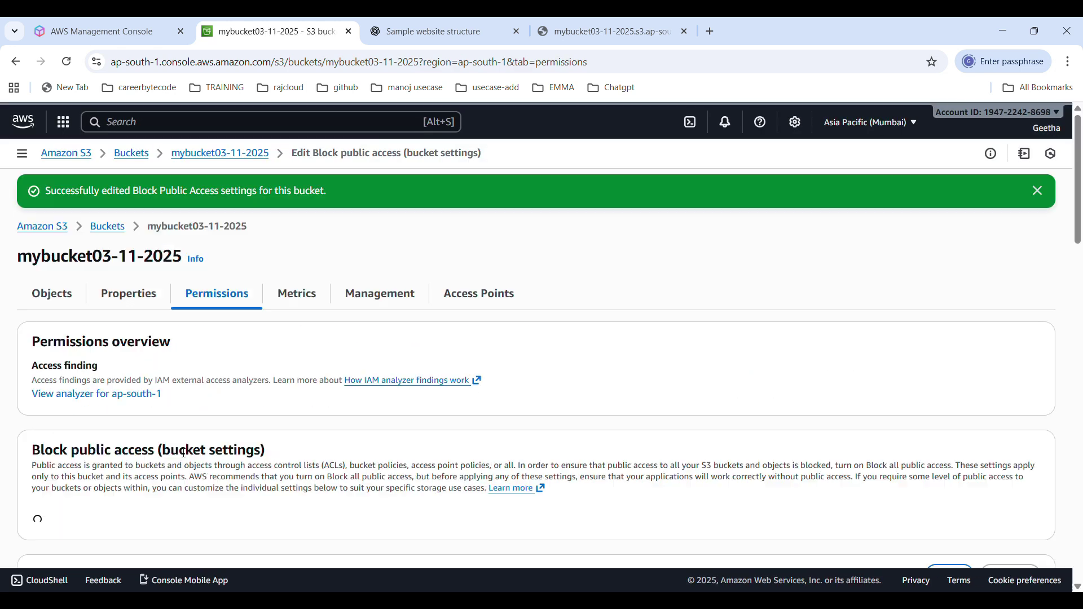
Step: Review the bucket's permission settings, from Block public access and the bucket policy to the ACL and CORS sections
scroll(615, 417, "down", 5)
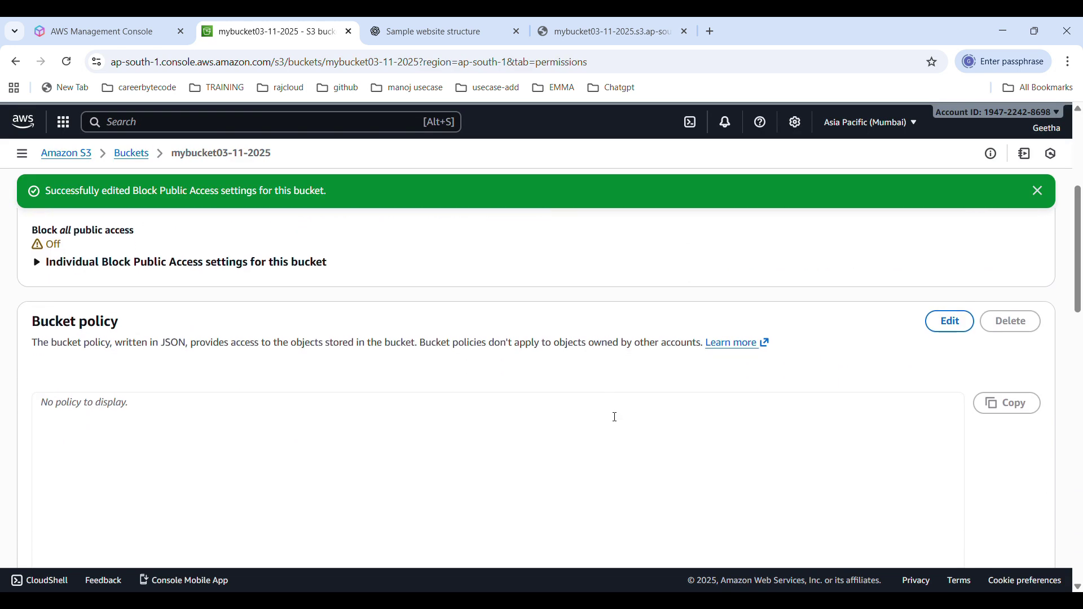
scroll(48, 295, "up", 2)
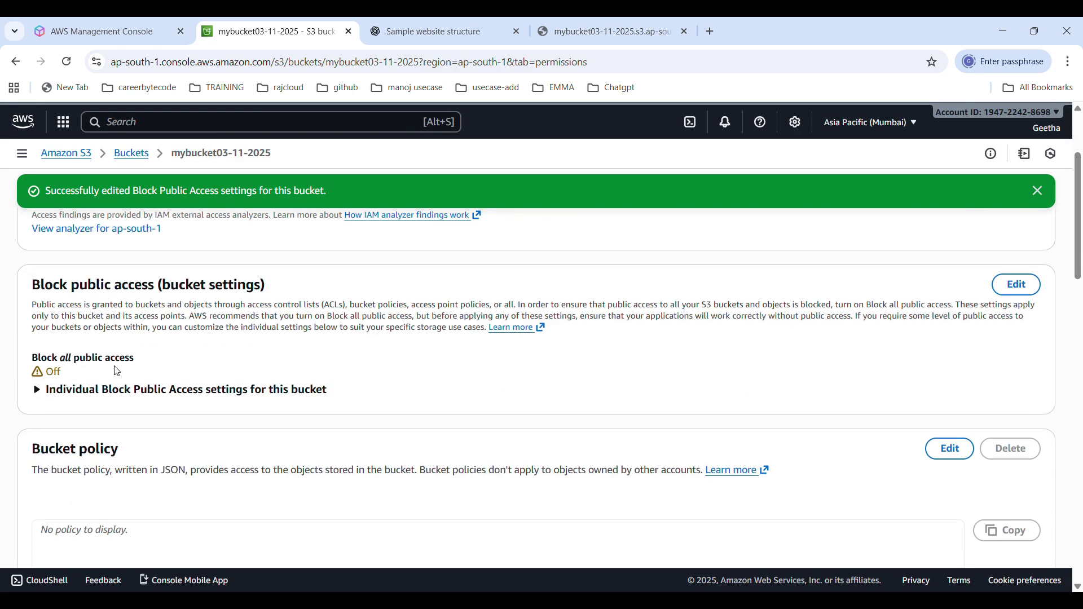
scroll(242, 389, "down", 5)
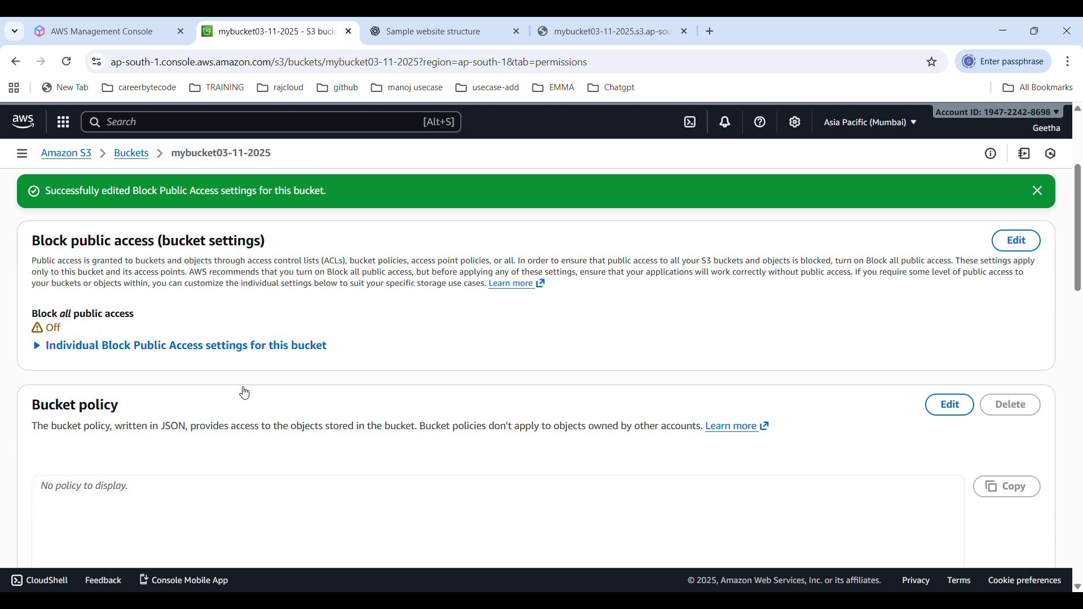
scroll(245, 392, "down", 8)
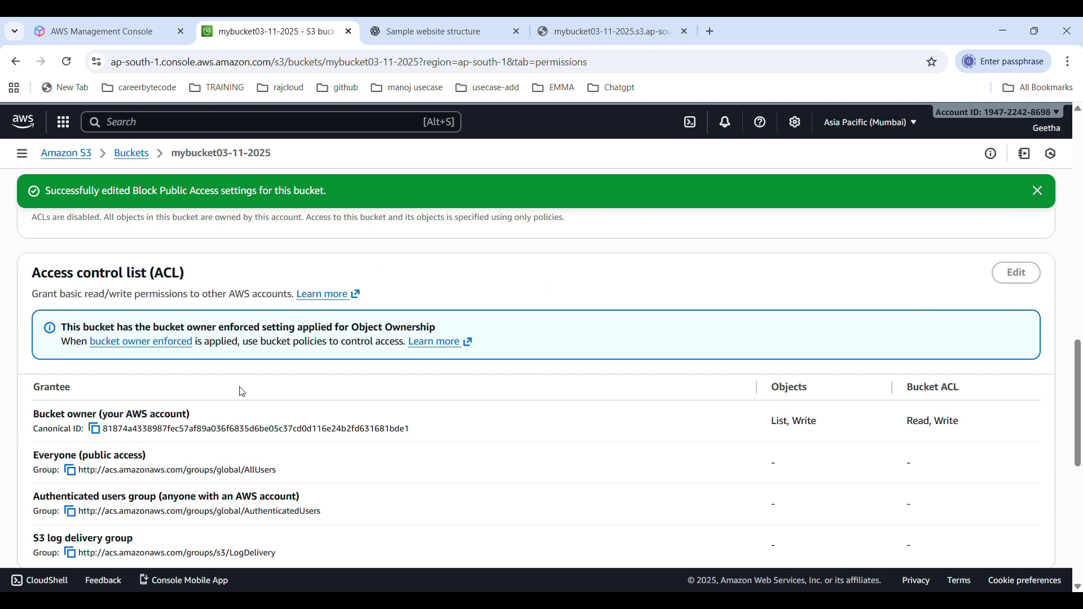
scroll(241, 382, "down", 10)
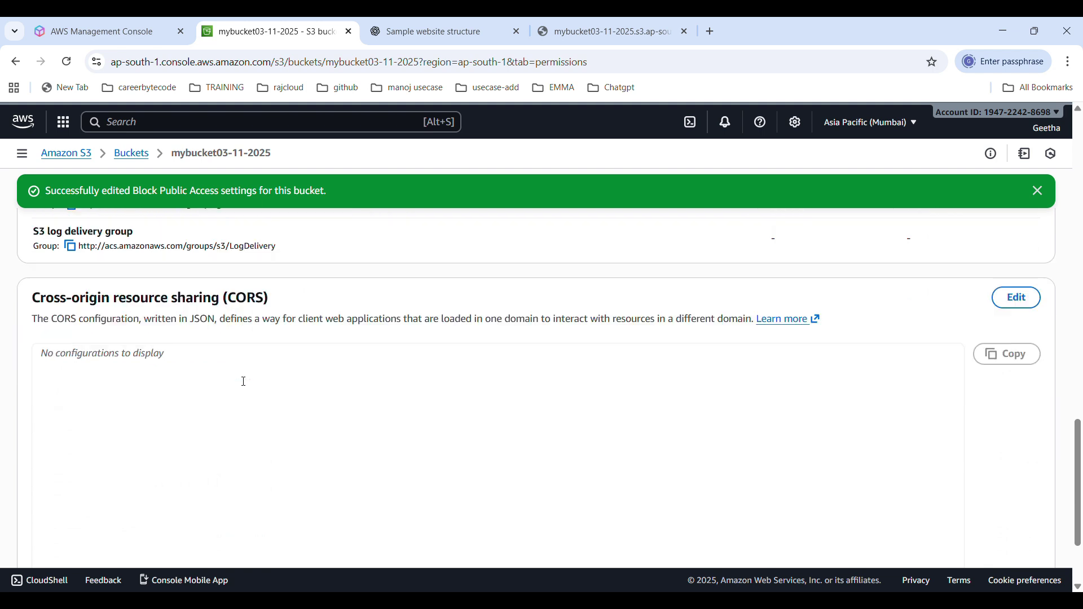
scroll(242, 382, "up", 18)
scroll(242, 382, "up", 7)
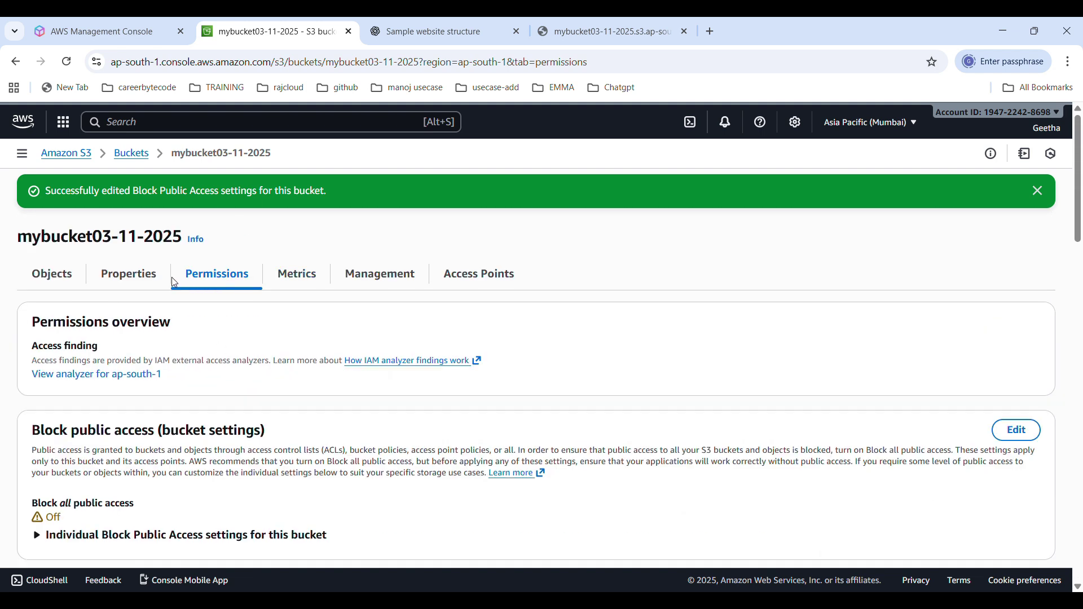
Step: Change the bucket's Object Ownership to ACLs enabled with Bucket owner preferred, acknowledge that ACLs will be restored, and save
scroll(305, 399, "down", 10)
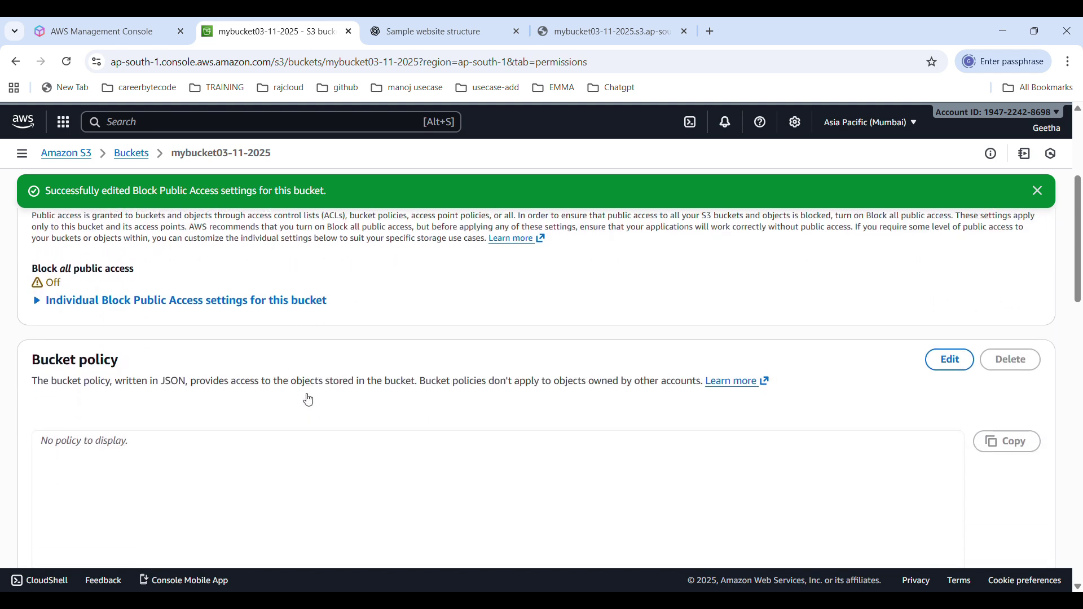
scroll(306, 399, "down", 3)
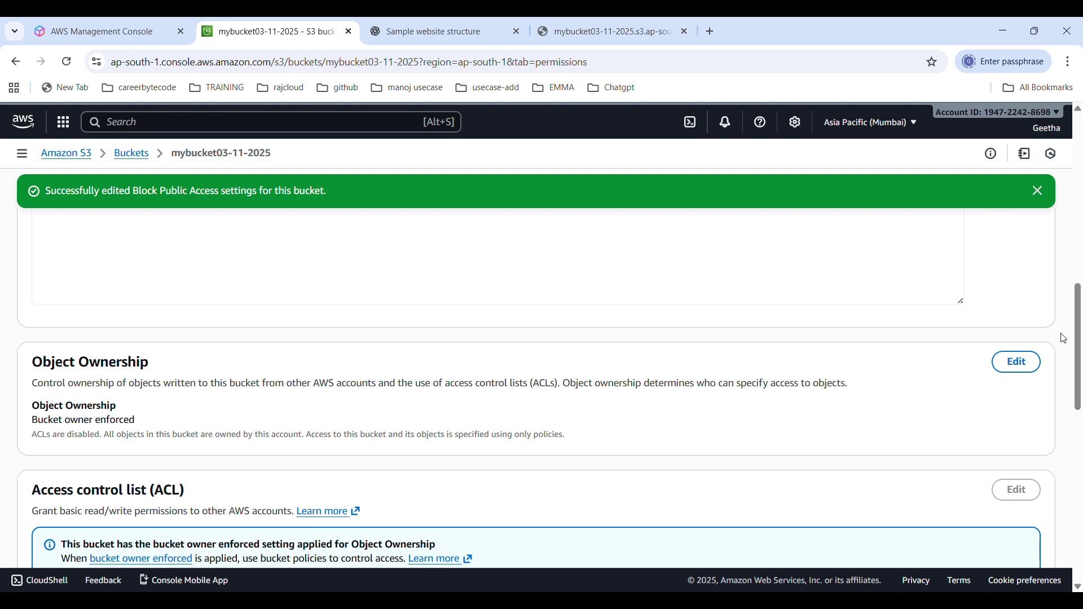
left_click(1023, 361)
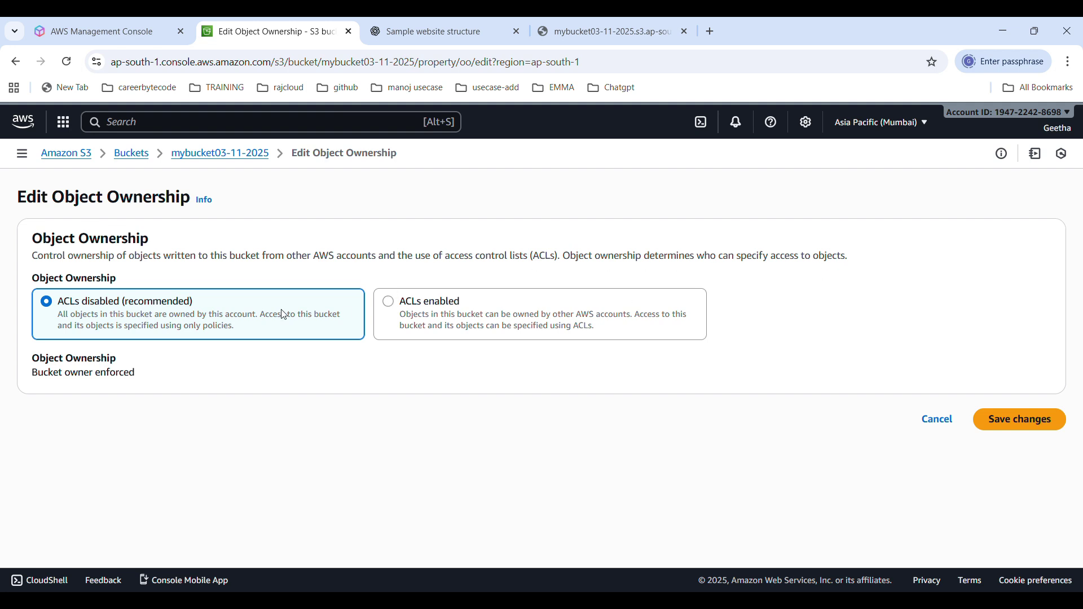
left_click(389, 301)
scroll(199, 424, "down", 2)
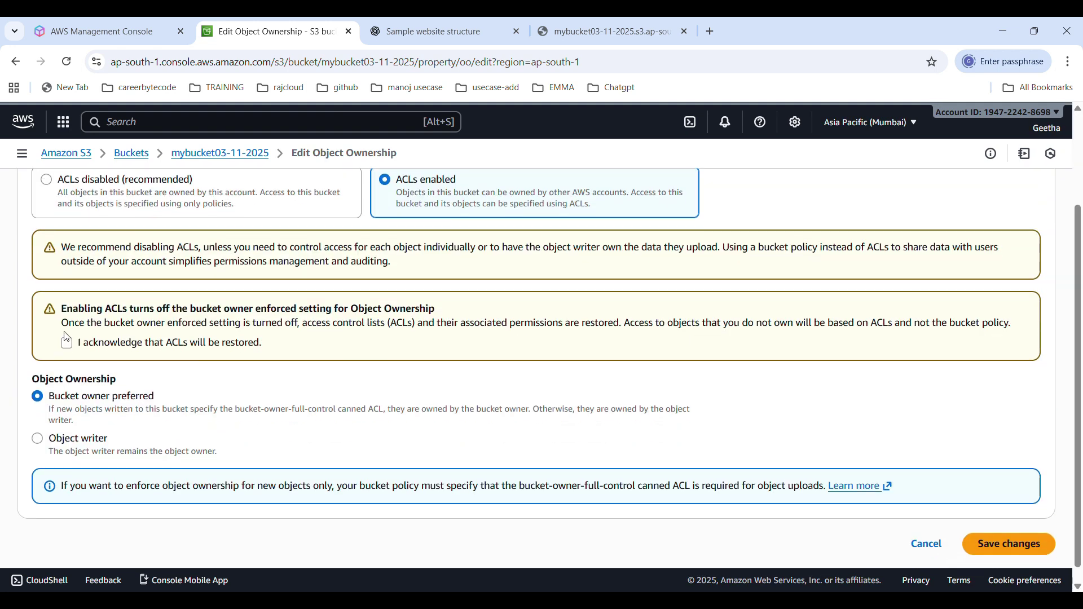
left_click(67, 345)
scroll(729, 422, "down", 1)
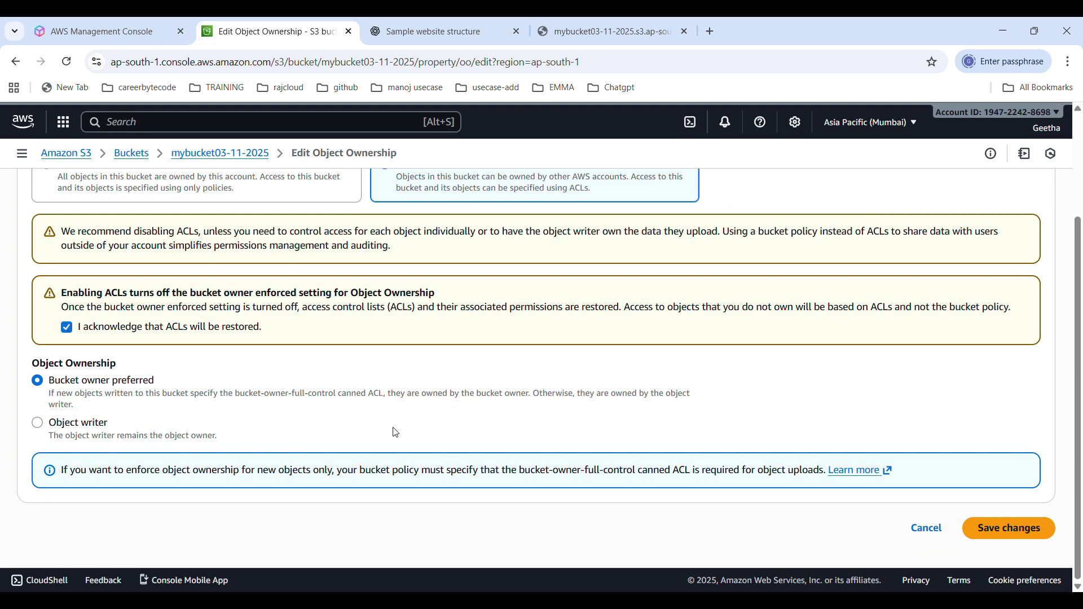
left_click(985, 539)
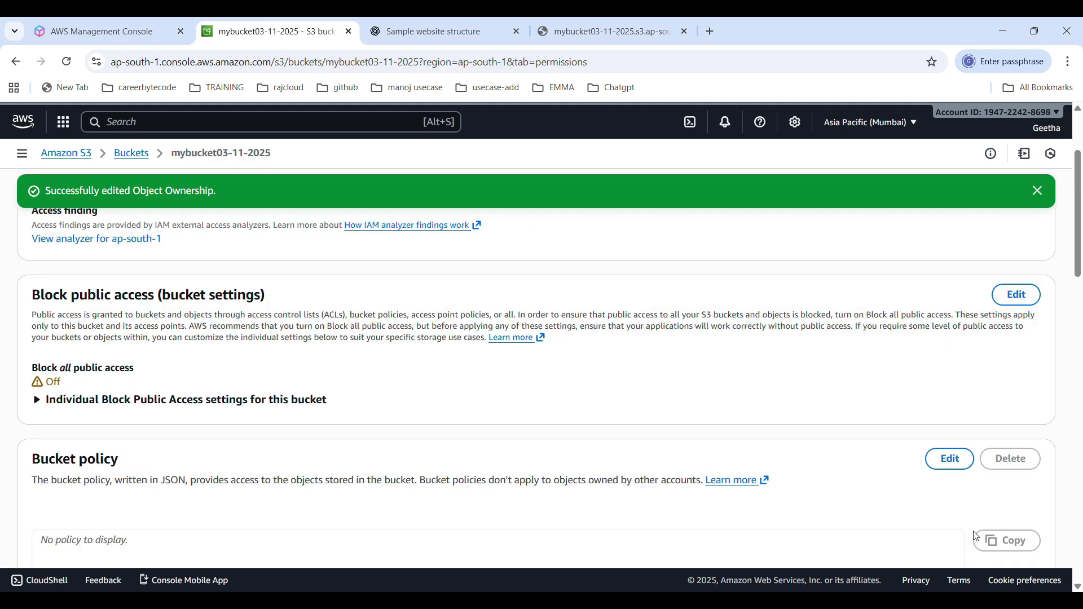
Step: Check the access control list grantees and the CORS section of the bucket's permissions with ACLs enabled
scroll(443, 417, "down", 2)
scroll(443, 418, "up", 1)
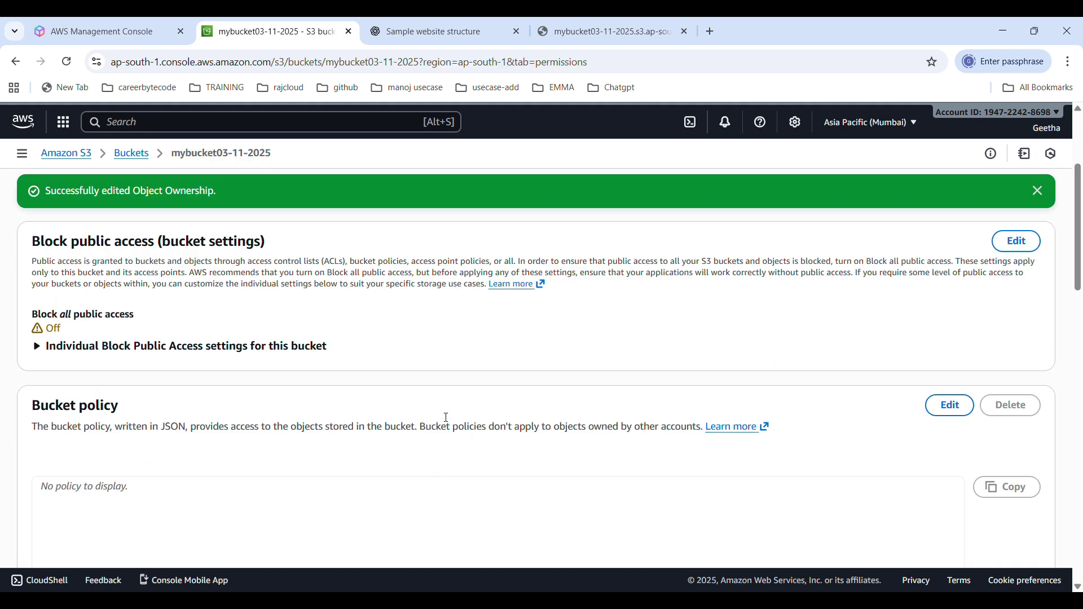
scroll(443, 417, "down", 8)
scroll(446, 417, "down", 3)
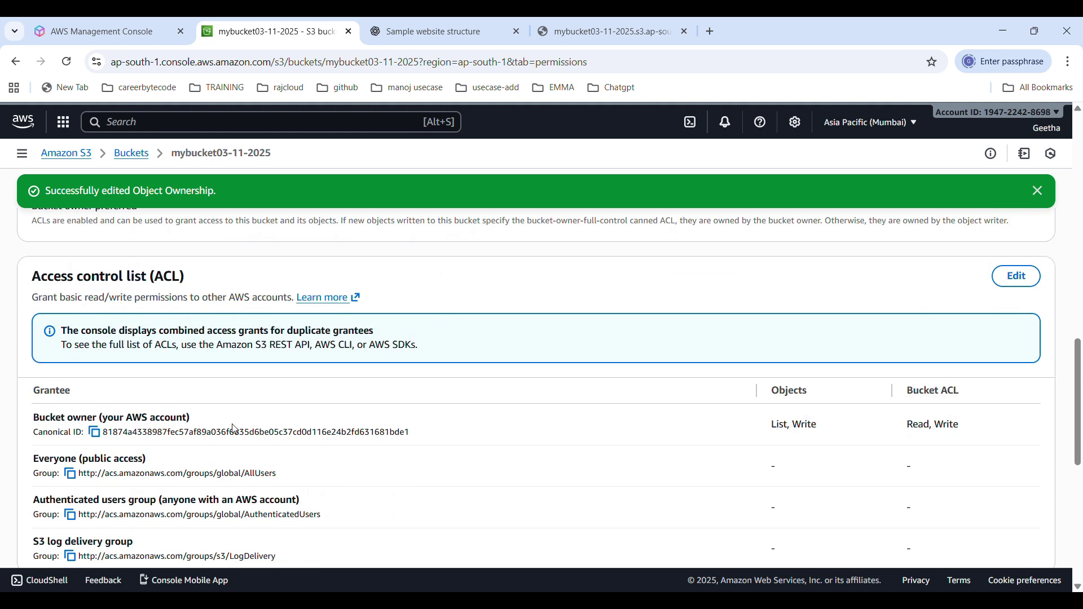
scroll(290, 394, "down", 8)
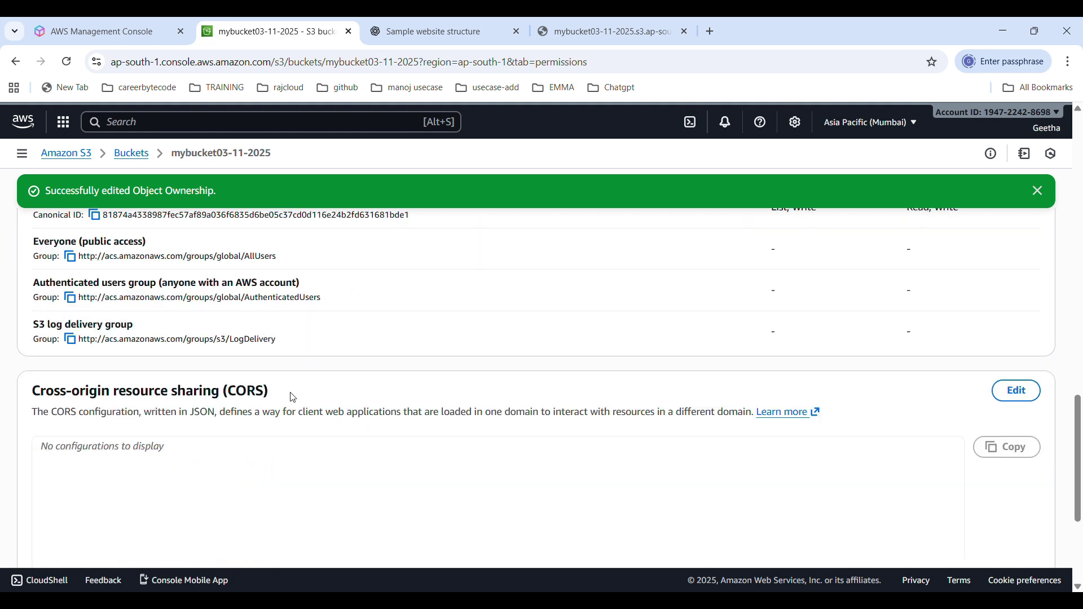
scroll(297, 398, "up", 20)
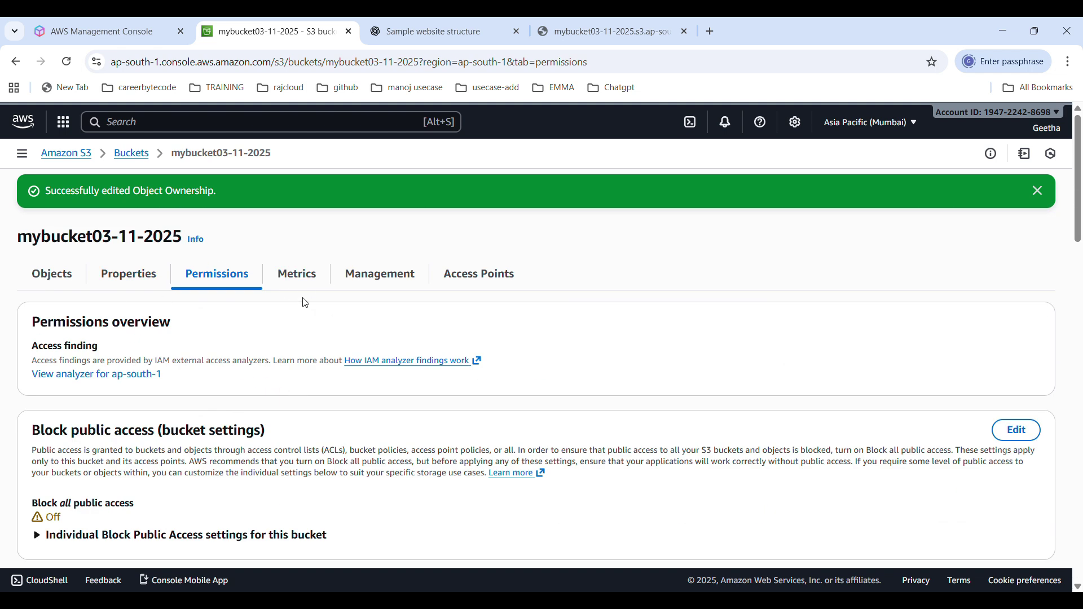
Step: Make the web/ folder in the bucket's objects publicly readable using the ACL
left_click(64, 276)
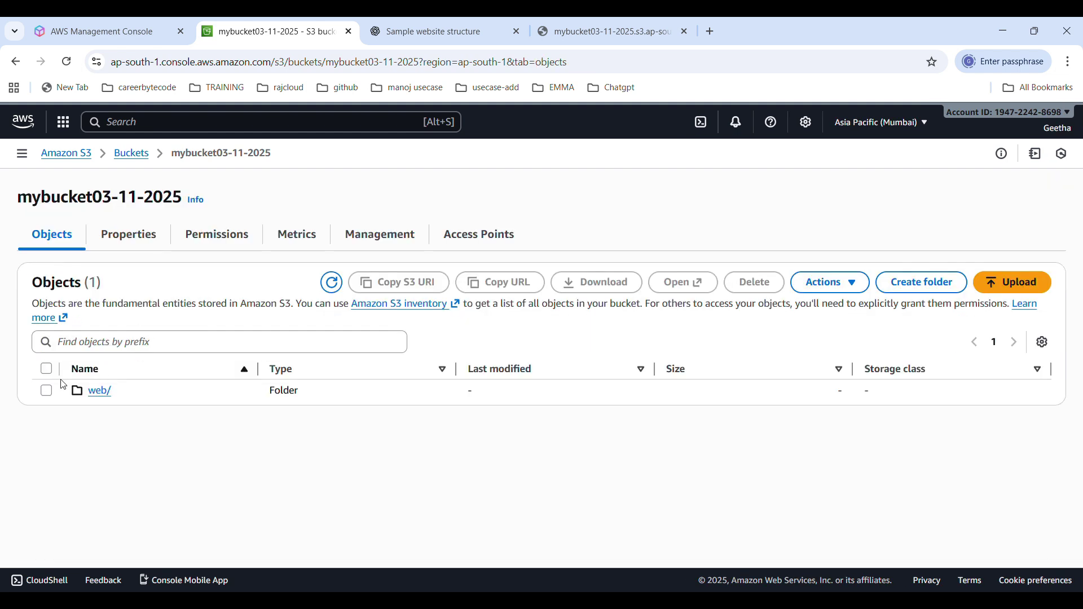
left_click(46, 391)
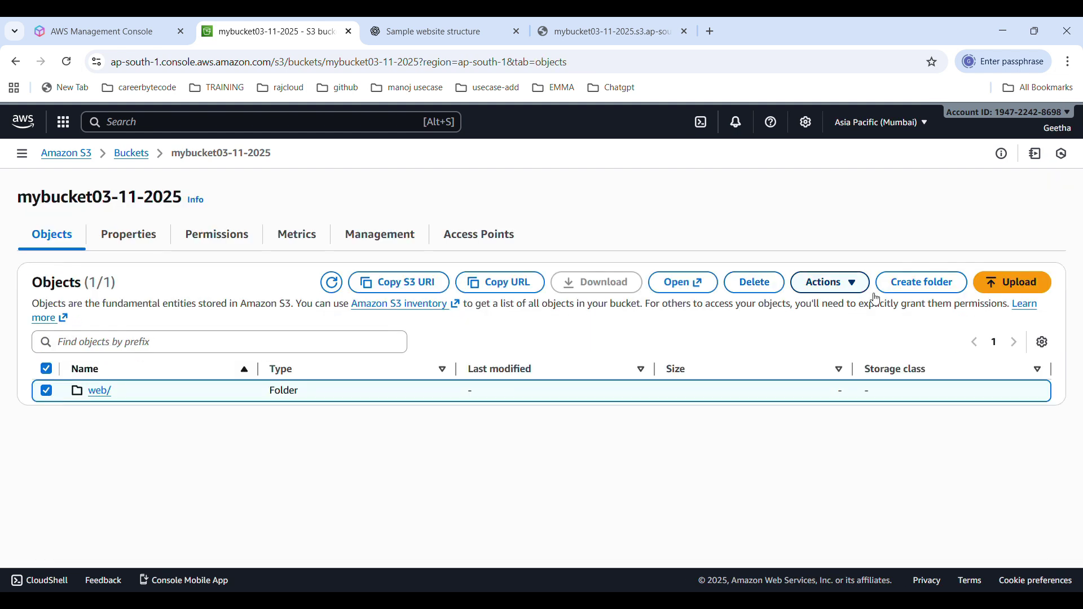
left_click(856, 285)
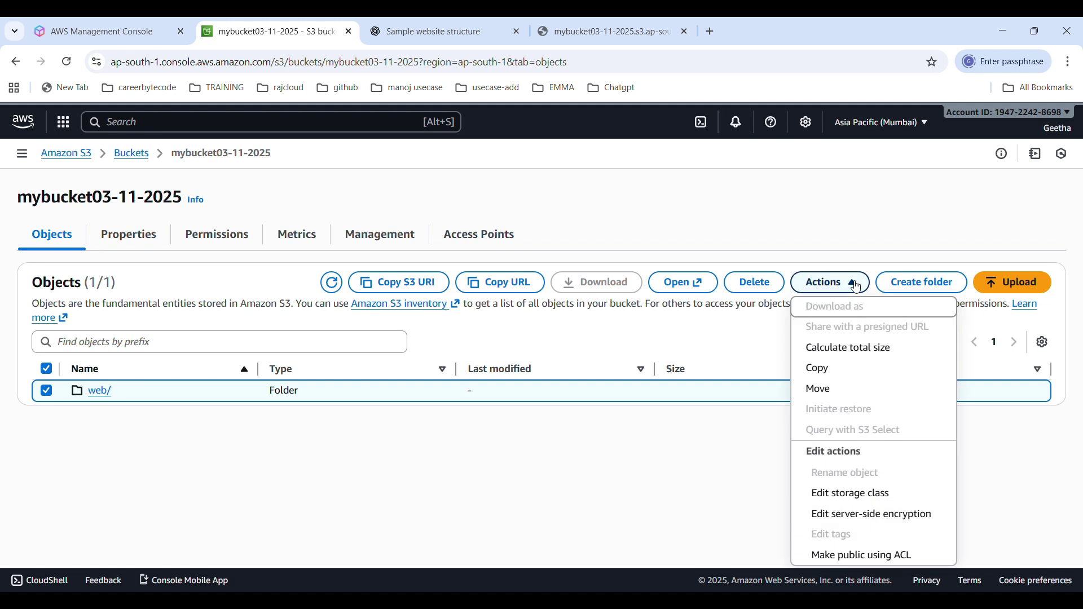
left_click(874, 557)
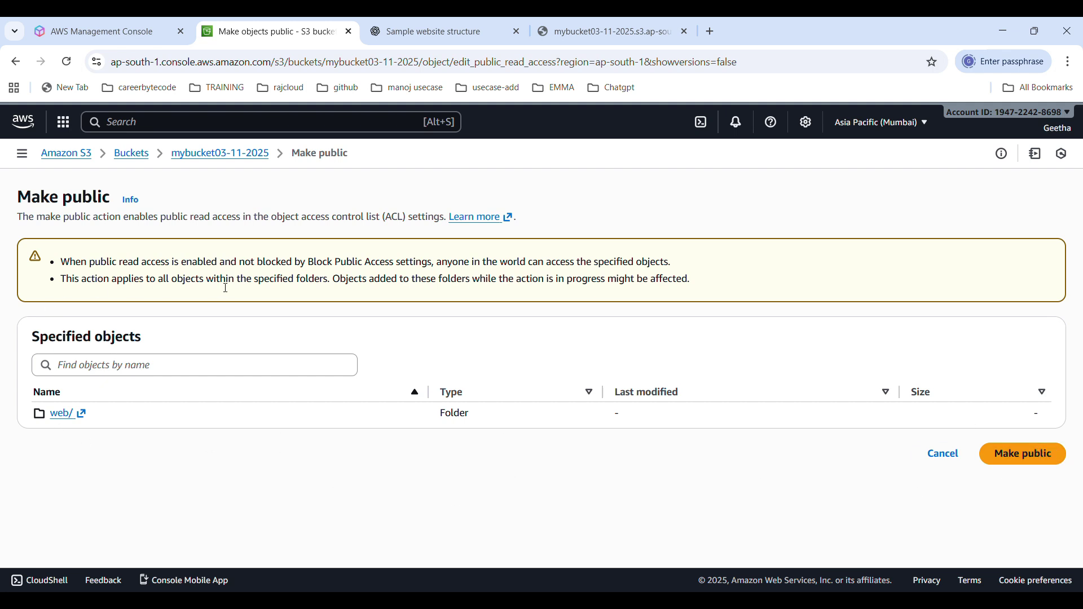
left_click(1034, 463)
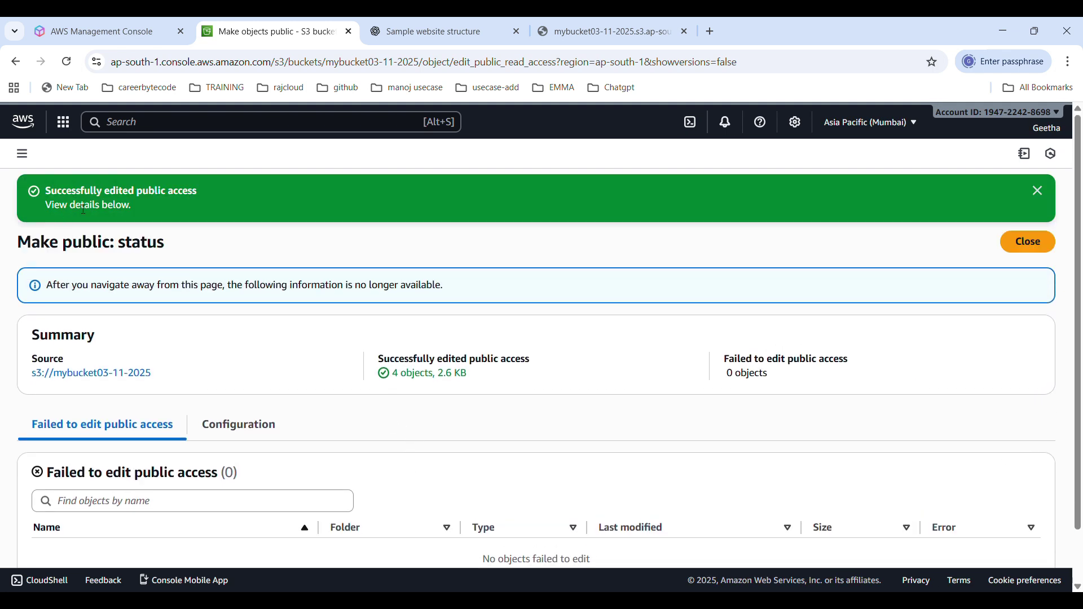
Step: Reload the hosted index.html page in the browser, test its Click Me button and dismiss the alert
left_click(582, 21)
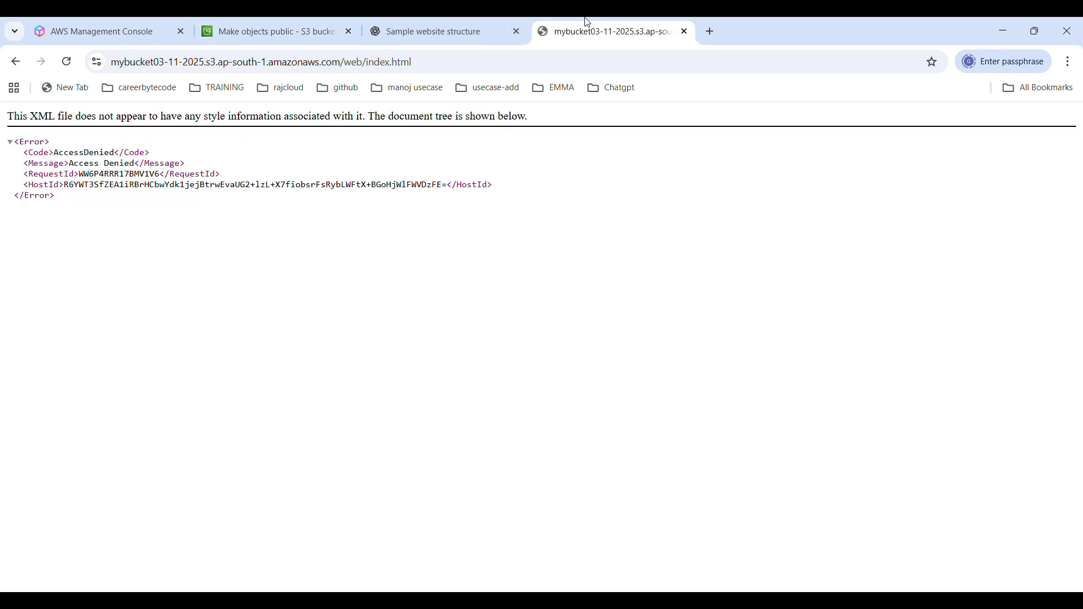
left_click(67, 62)
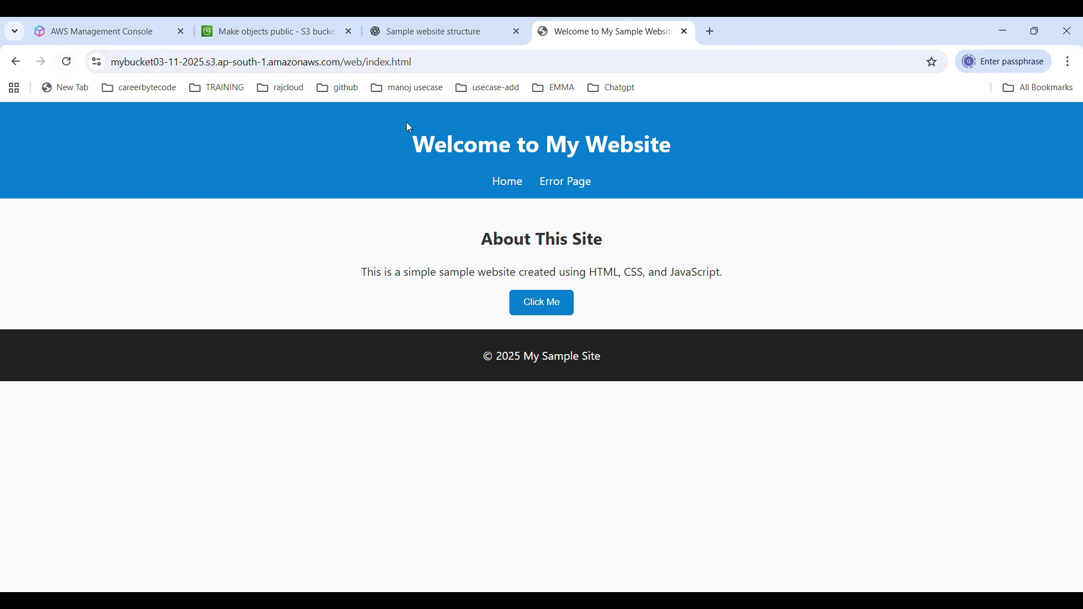
left_click(538, 314)
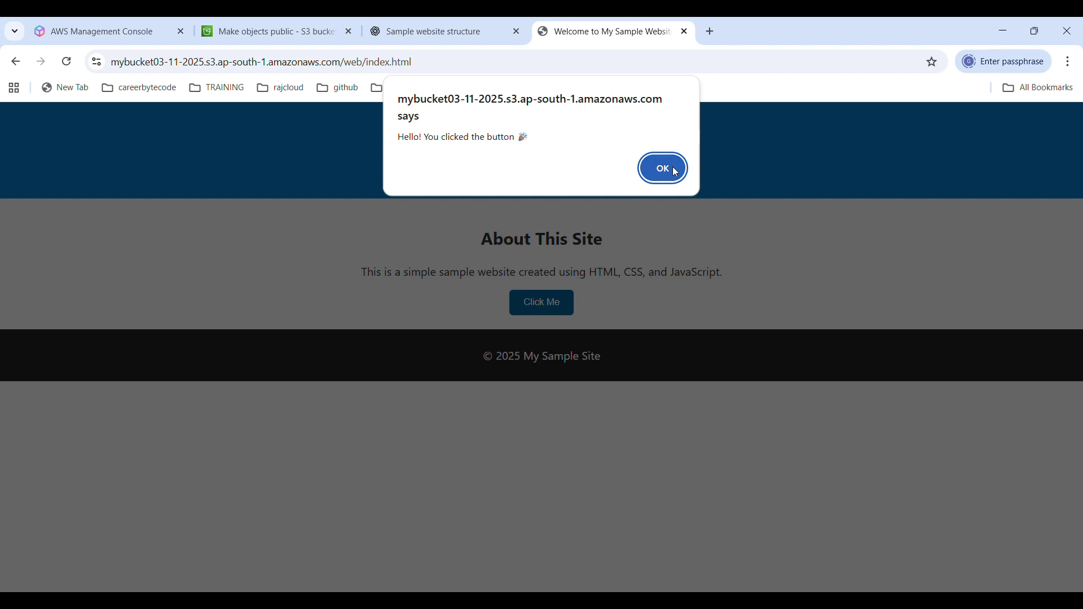
left_click(672, 168)
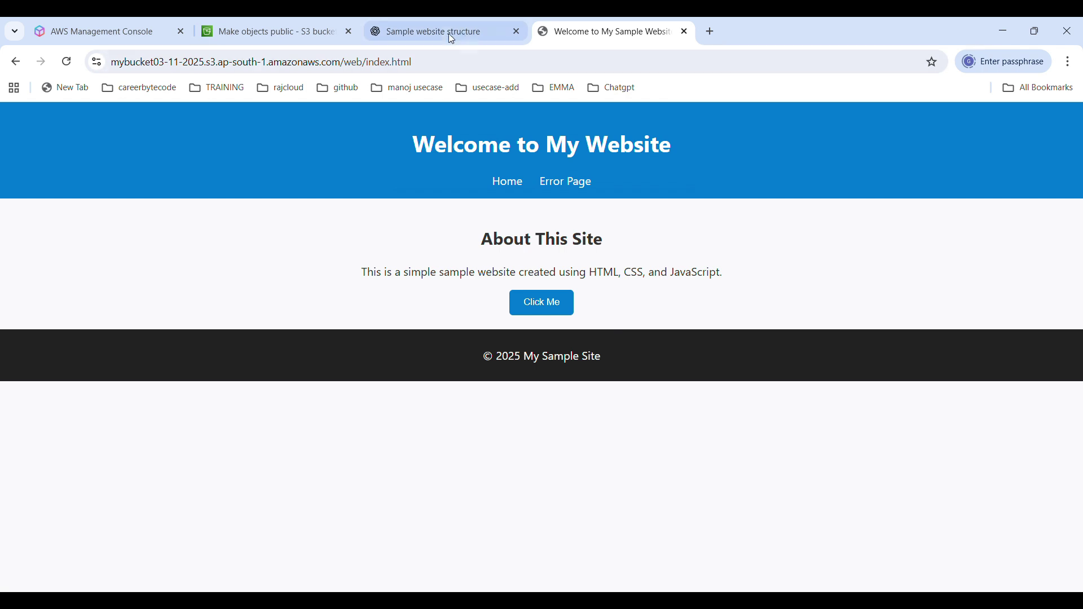
Step: Return to the S3 bucket list and try to delete the bucket mybucket03-11-2025
left_click(292, 33)
scroll(261, 315, "down", 1)
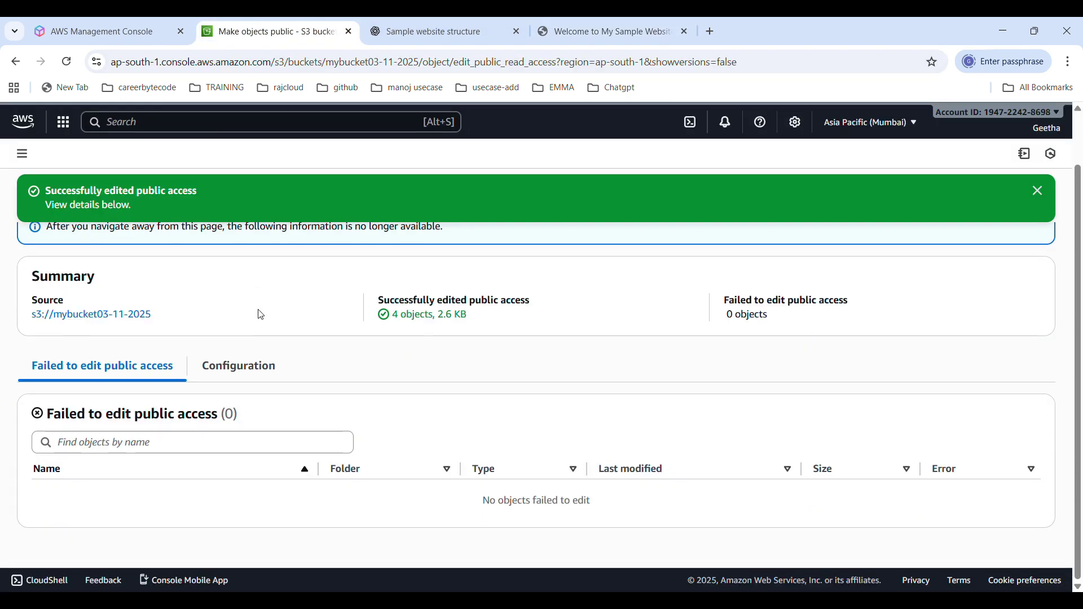
scroll(261, 315, "up", 1)
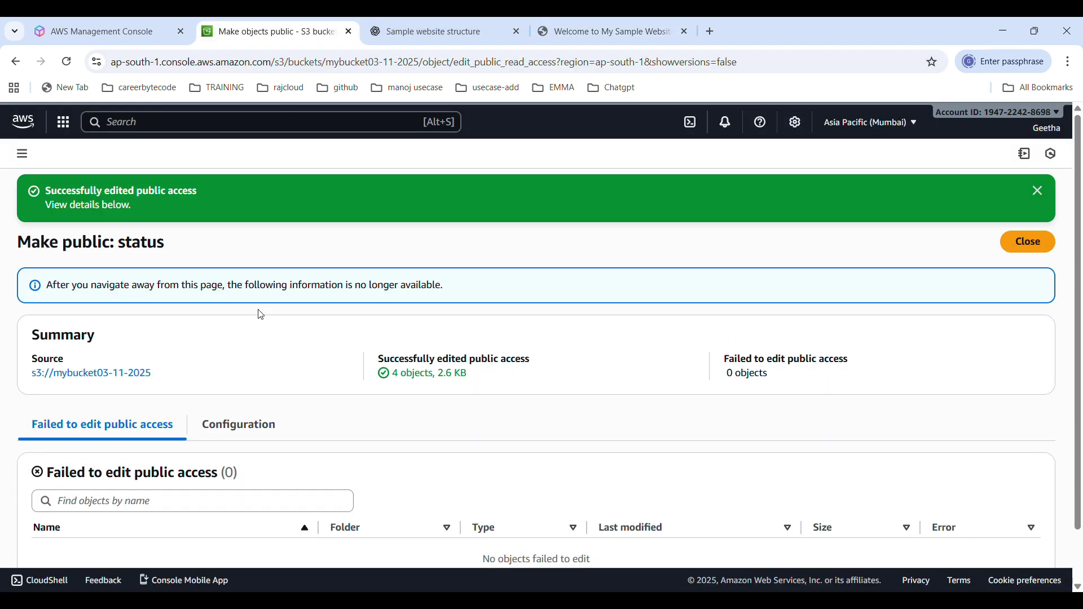
left_click(94, 375)
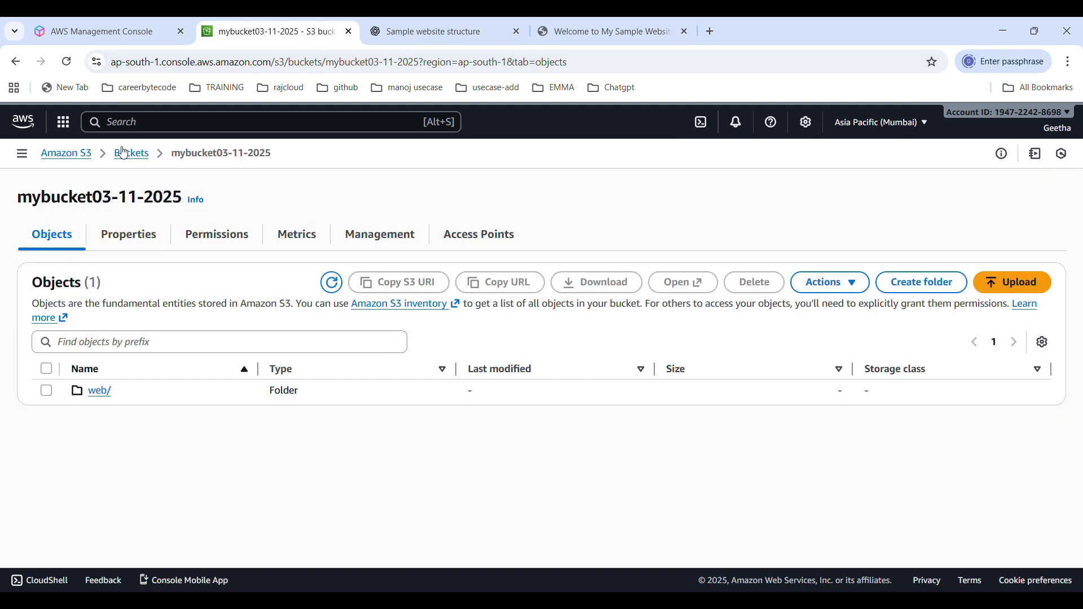
left_click(132, 164)
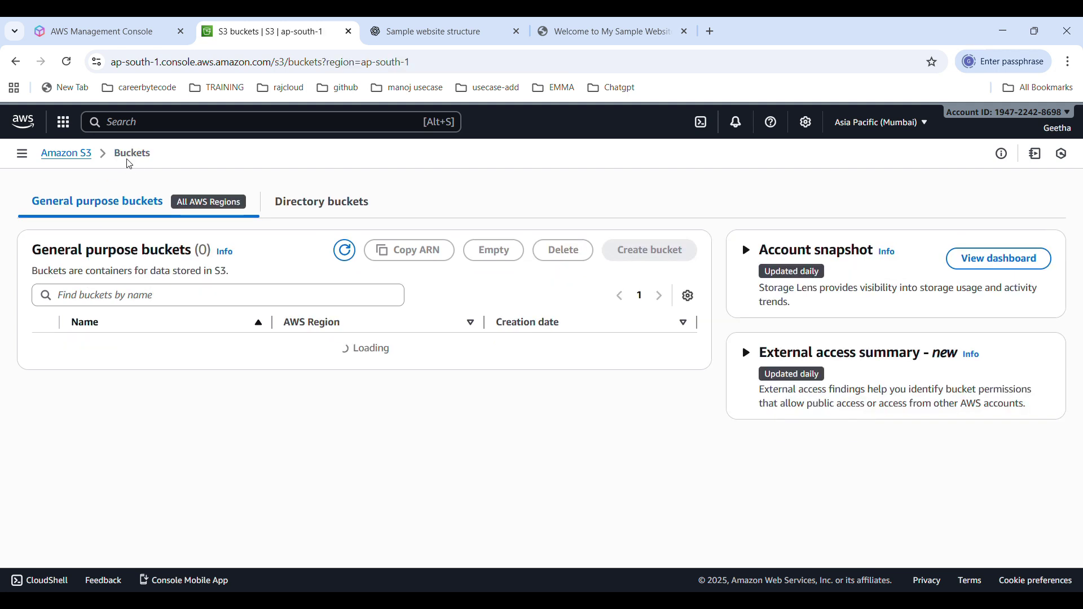
left_click(46, 345)
left_click(562, 250)
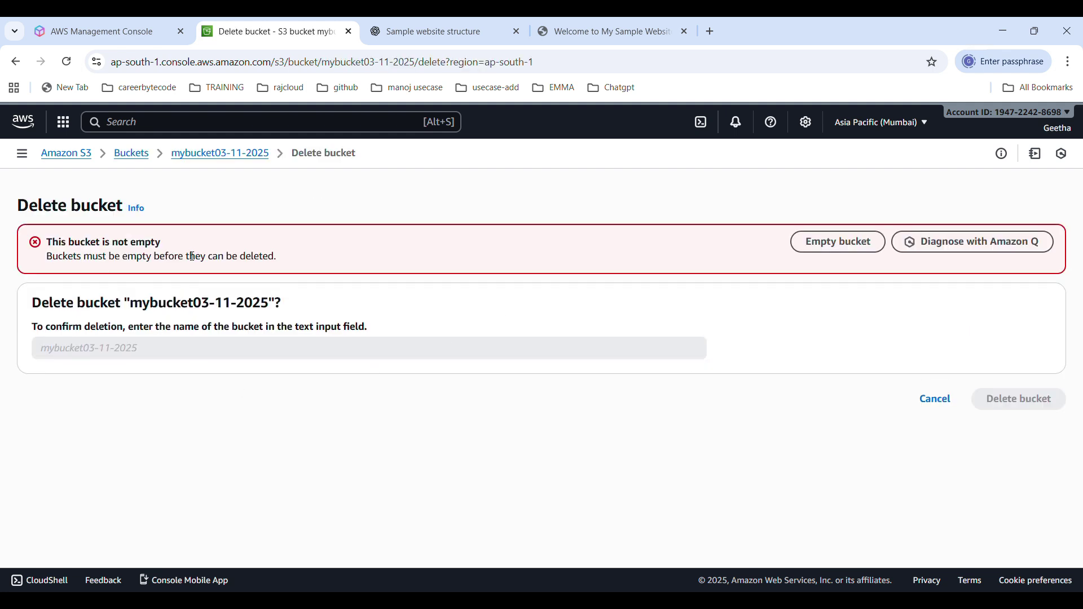
Step: Empty the bucket mybucket03-11-2025, confirming the removal of all objects with "permanently delete"
left_click(846, 246)
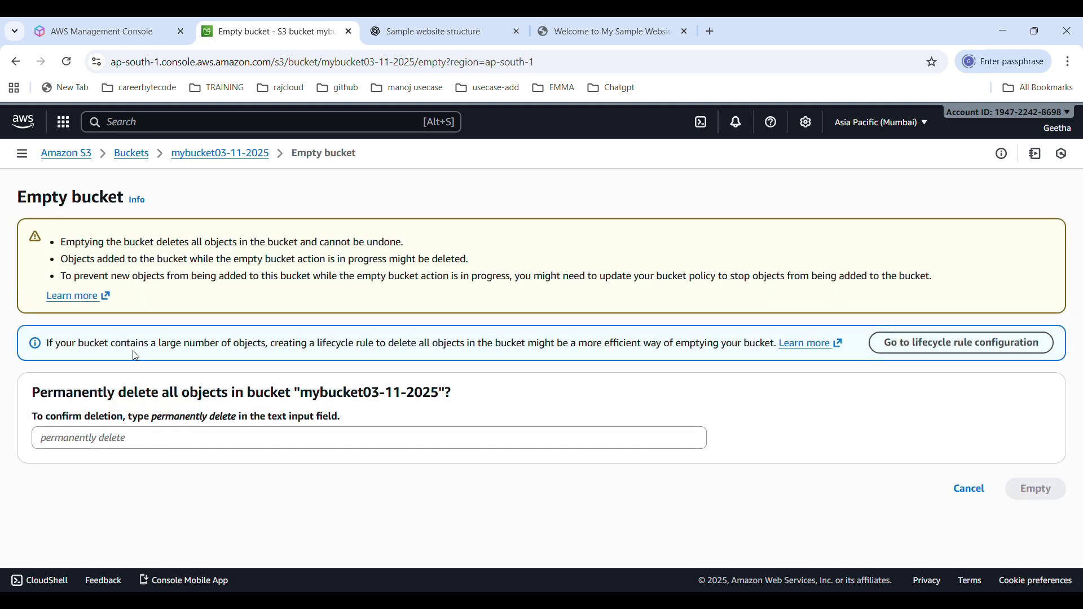
left_click_drag(153, 418, 238, 419)
key("ctrl+c")
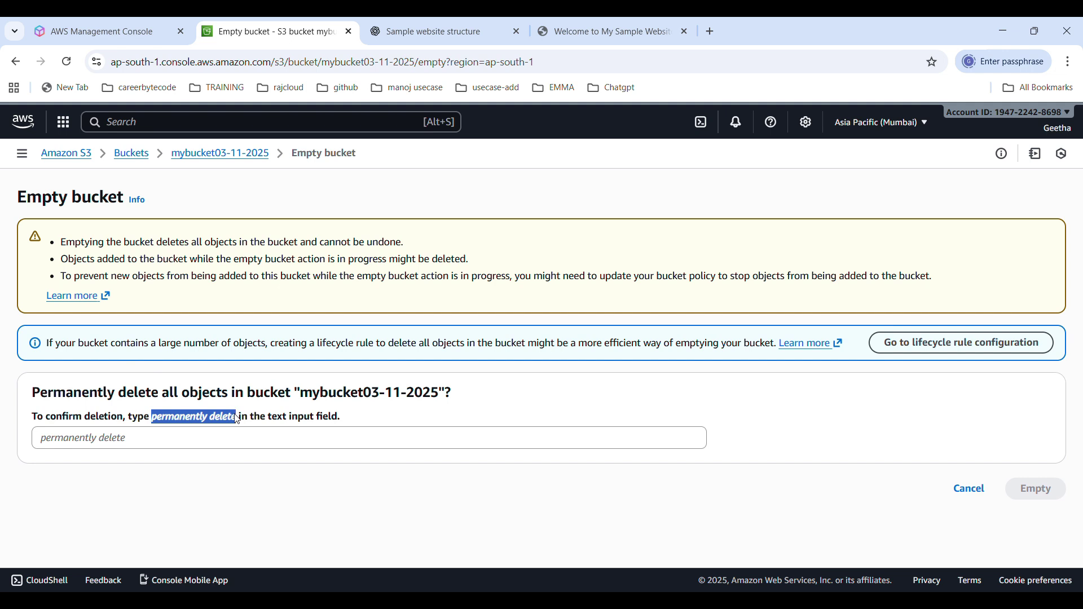
left_click(122, 438)
key("ctrl+v")
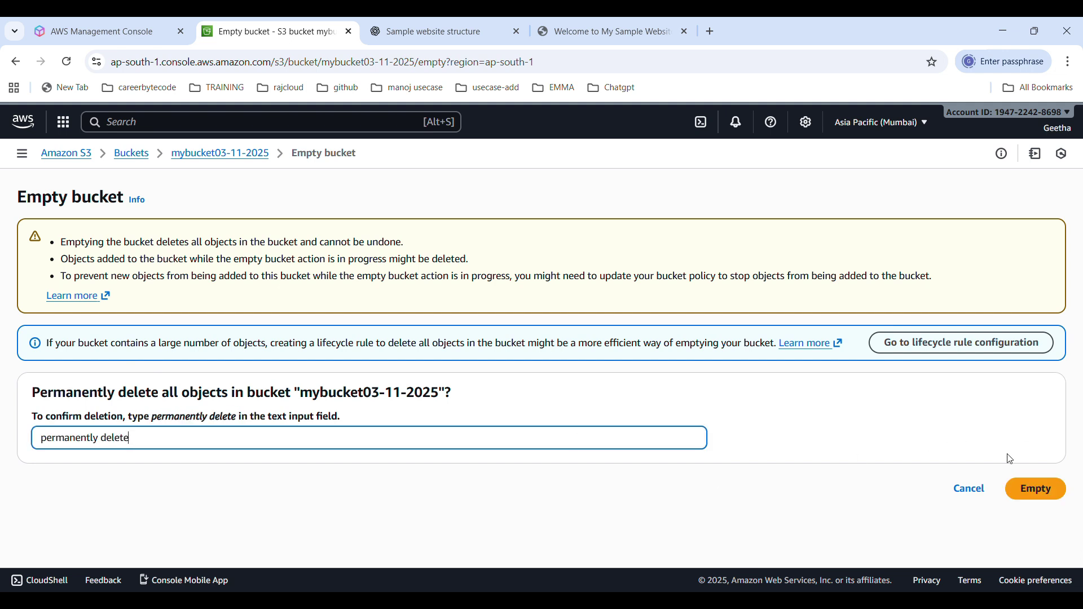
left_click(1030, 493)
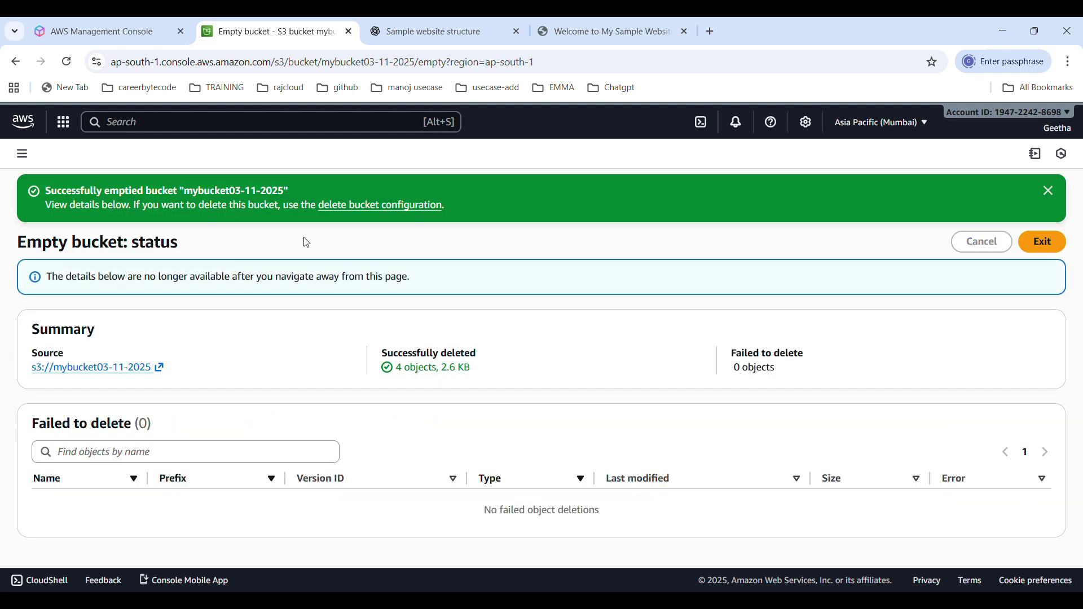
Step: Check the emptied bucket's objects, then delete the bucket from the bucket list, confirming with its name mybucket03-11-2025
left_click(55, 369)
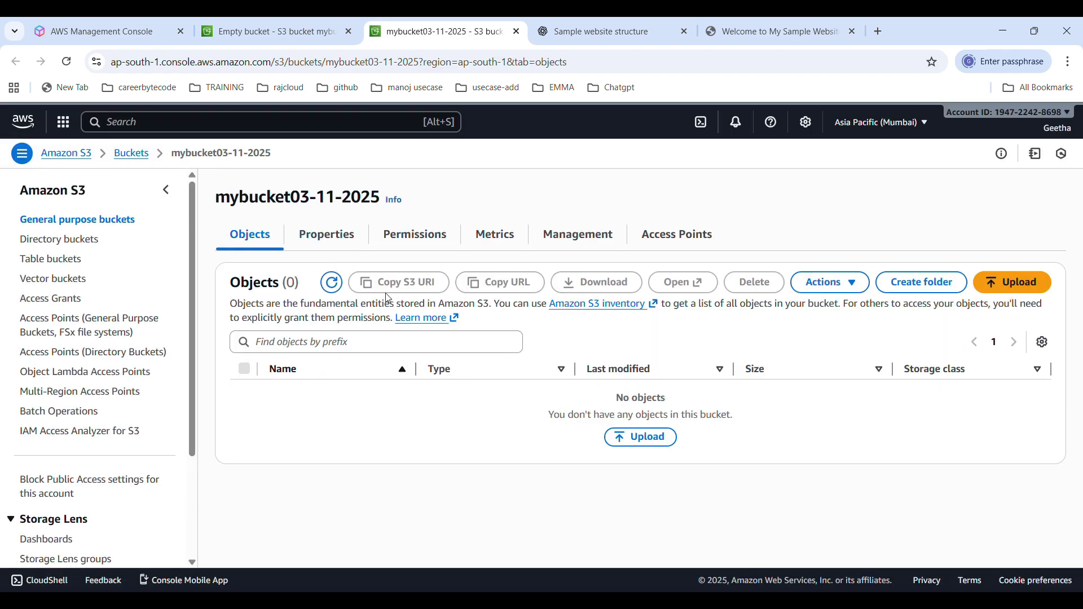
left_click(131, 153)
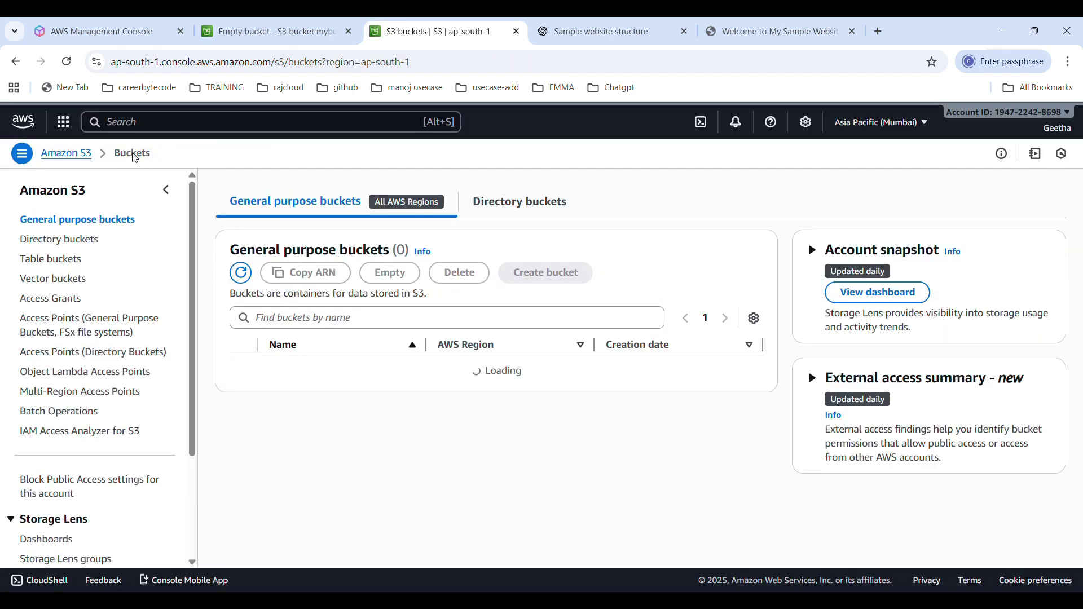
left_click(245, 373)
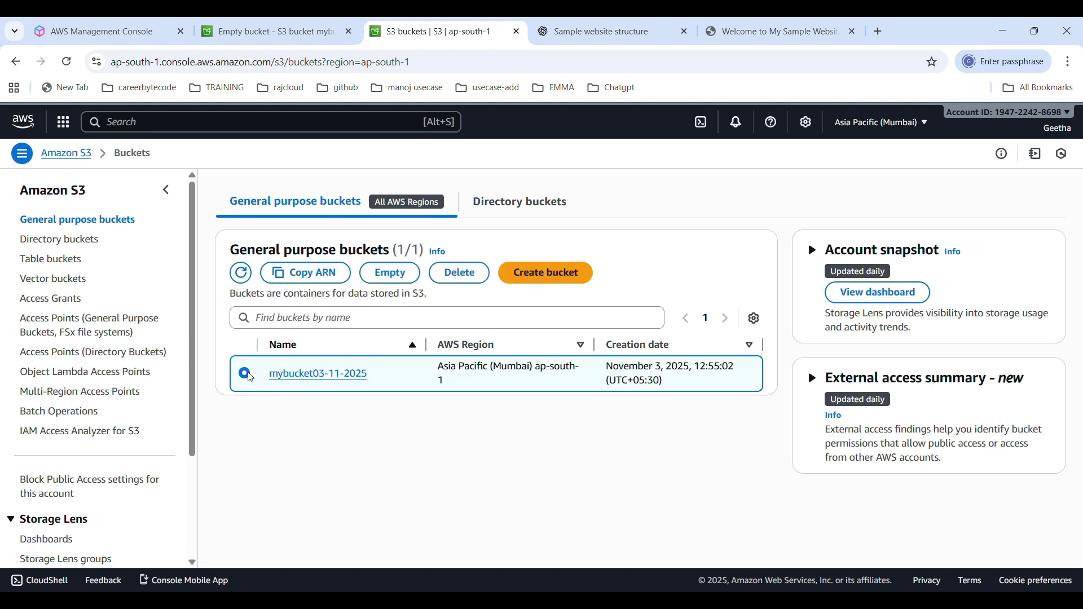
left_click(458, 273)
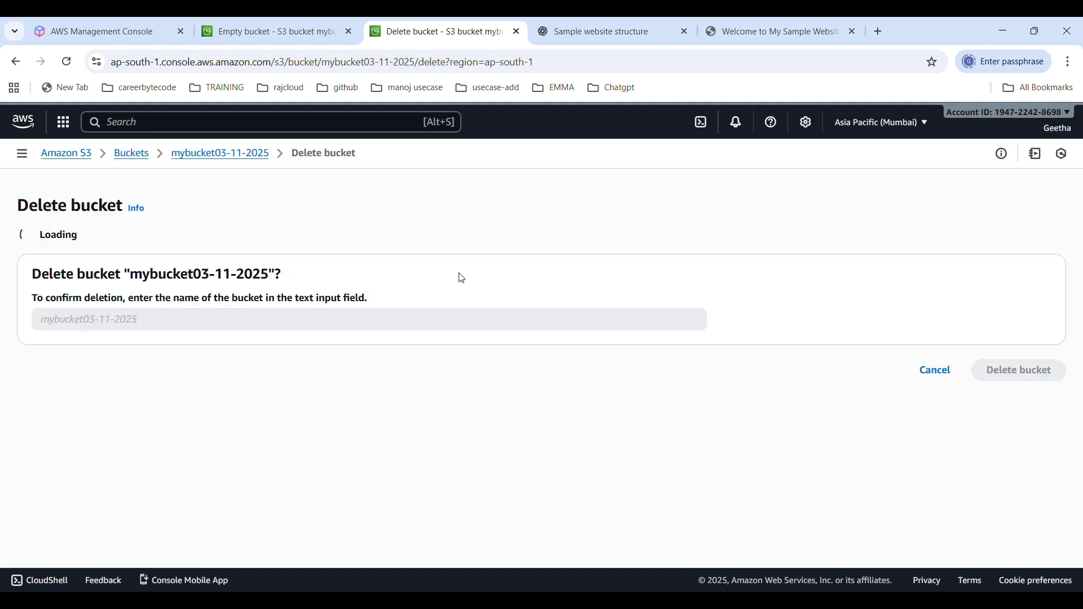
left_click_drag(138, 388, 274, 382)
key("ctrl+c")
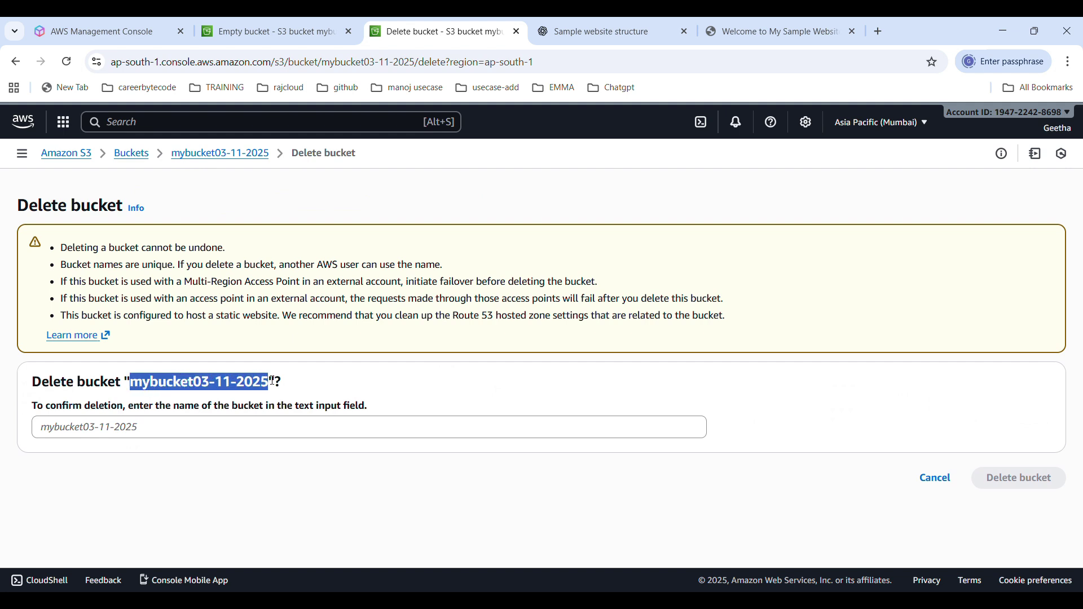
left_click(151, 436)
type("v")
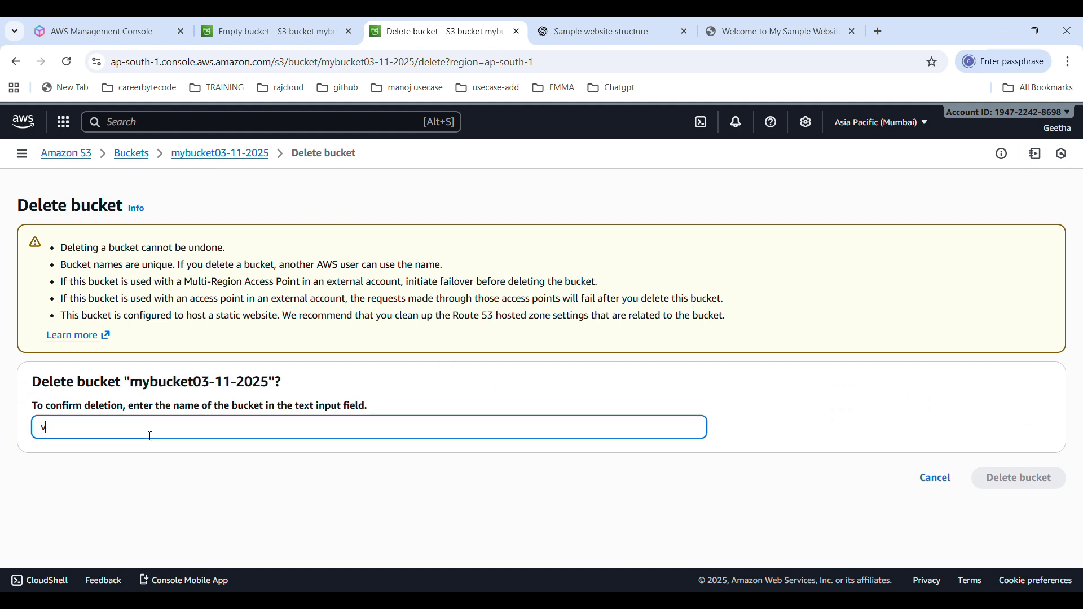
key("BackSpace")
key("ctrl+v")
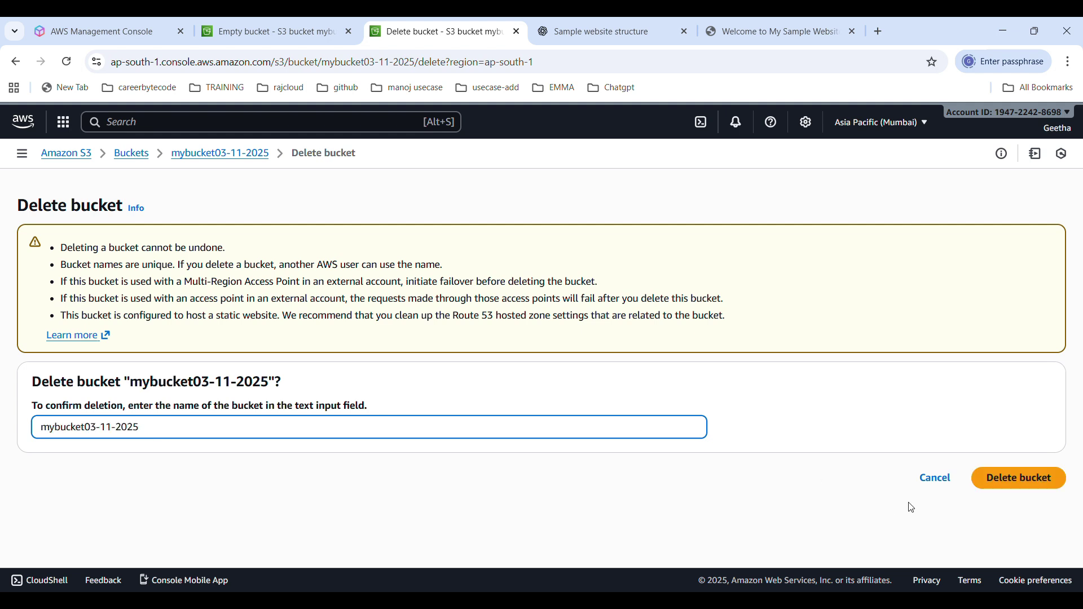
left_click(1010, 479)
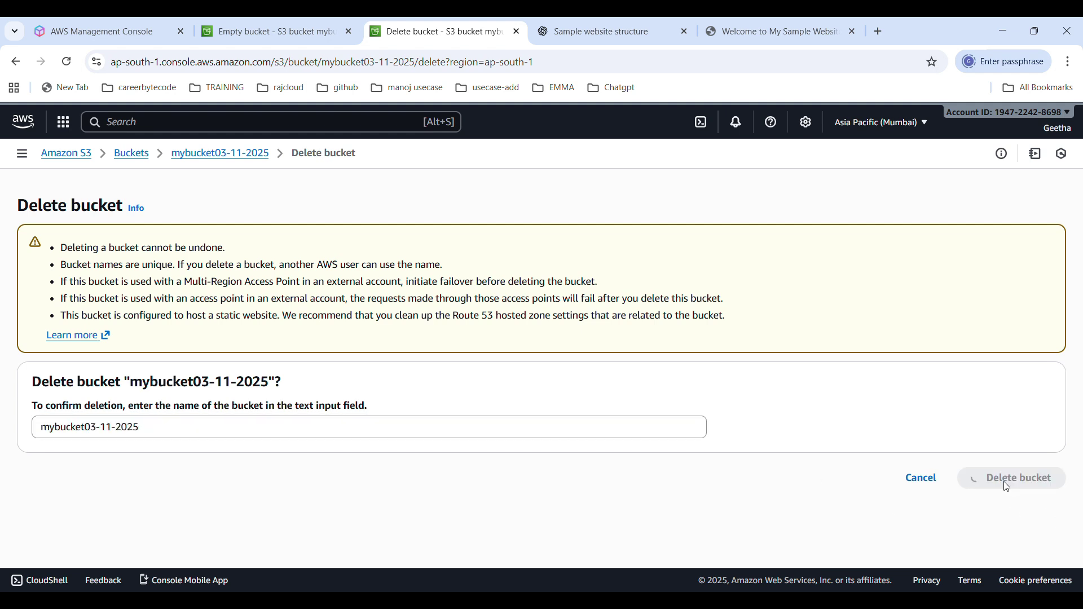